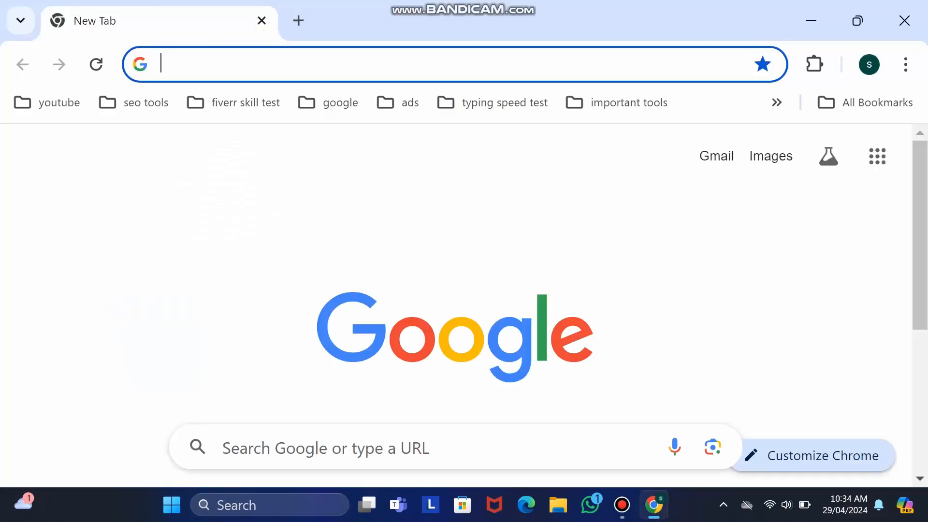
# - Search Google for 'xampp download'
pyautogui.write('xampp download')
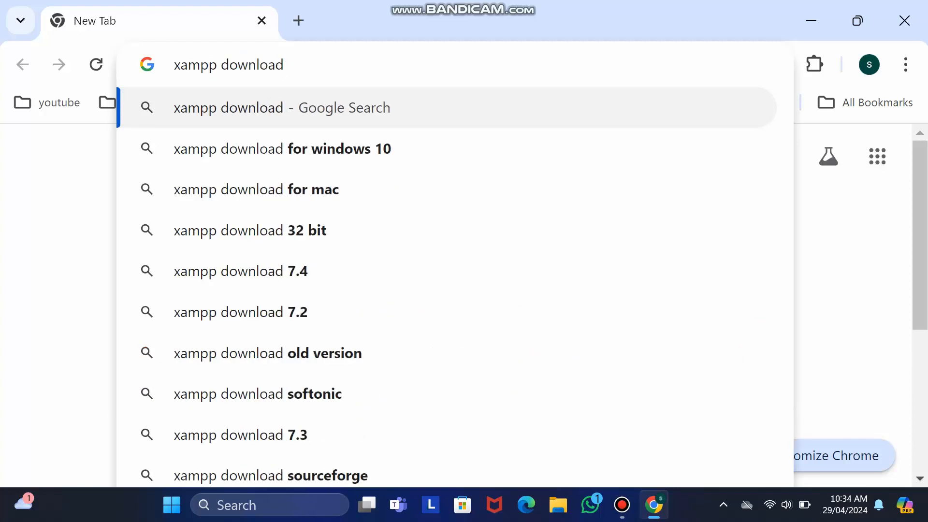
pyautogui.press('Return')
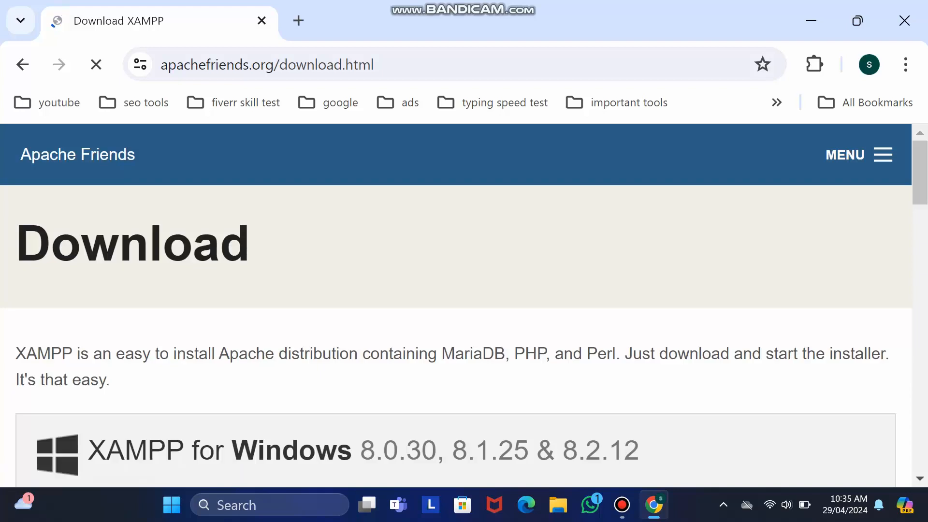
# - Download the XAMPP 8.2.12 64-bit Windows installer and open its SourceForge files page
pyautogui.scroll(-4, 464, 305)
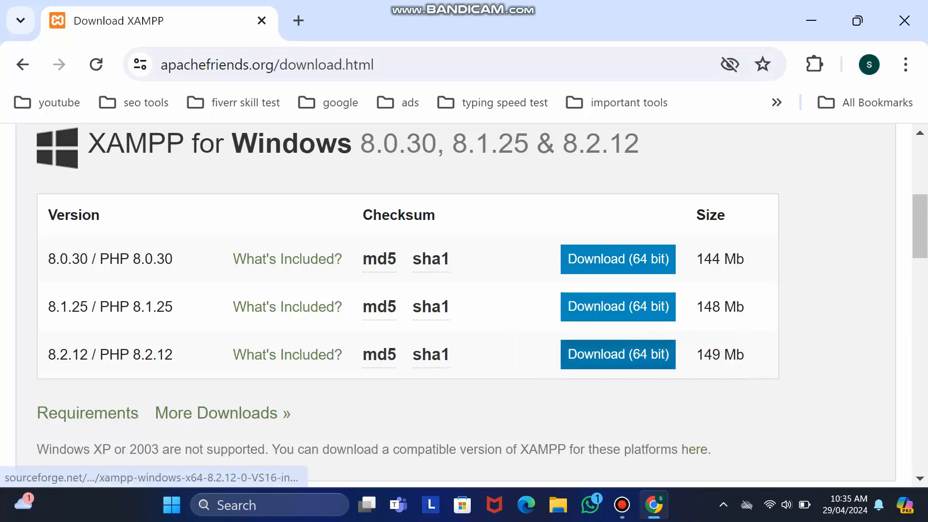
pyautogui.click(618, 354)
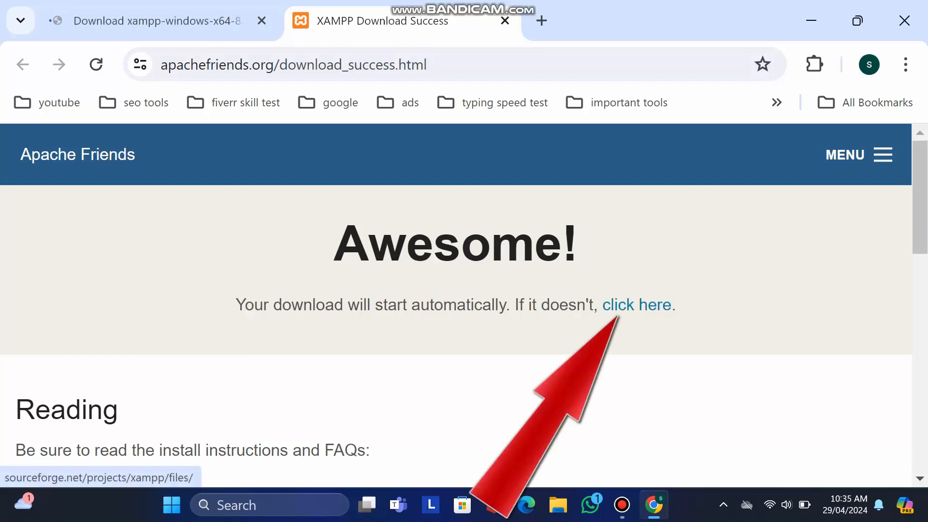
pyautogui.click(636, 304)
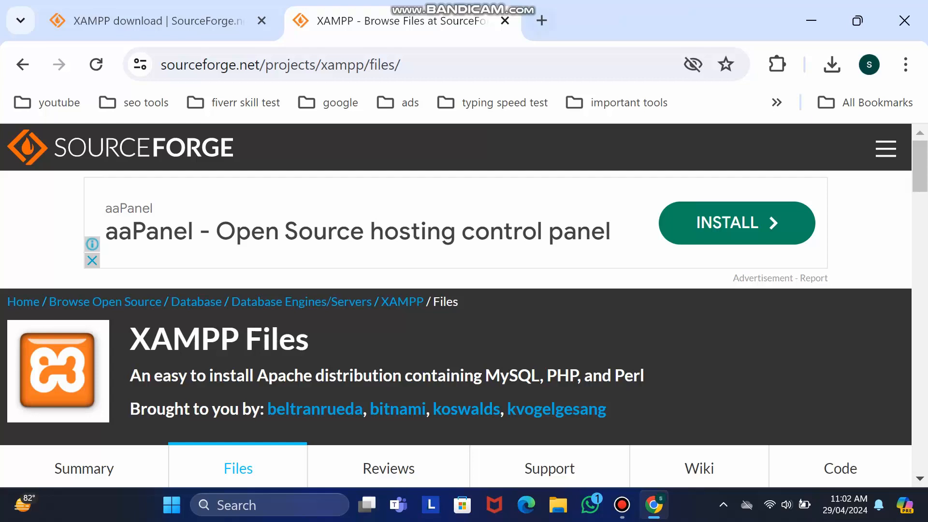
# - Search Google for 'wordpress download' in a new tab
pyautogui.click(542, 20)
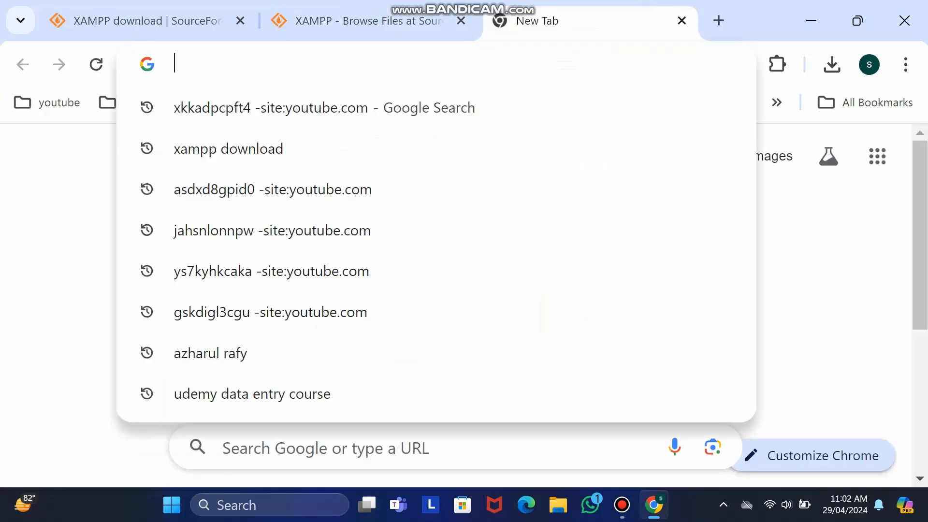
pyautogui.write('wo')
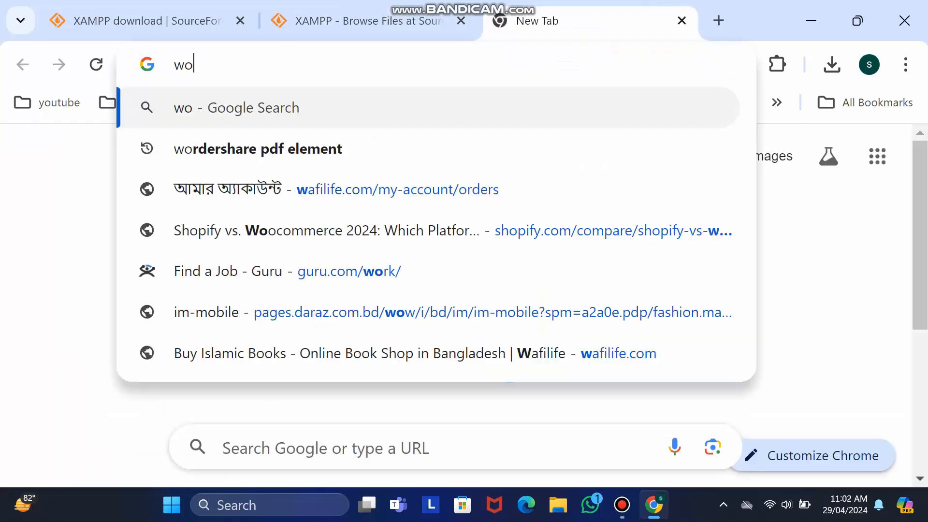
pyautogui.write('rdpress download')
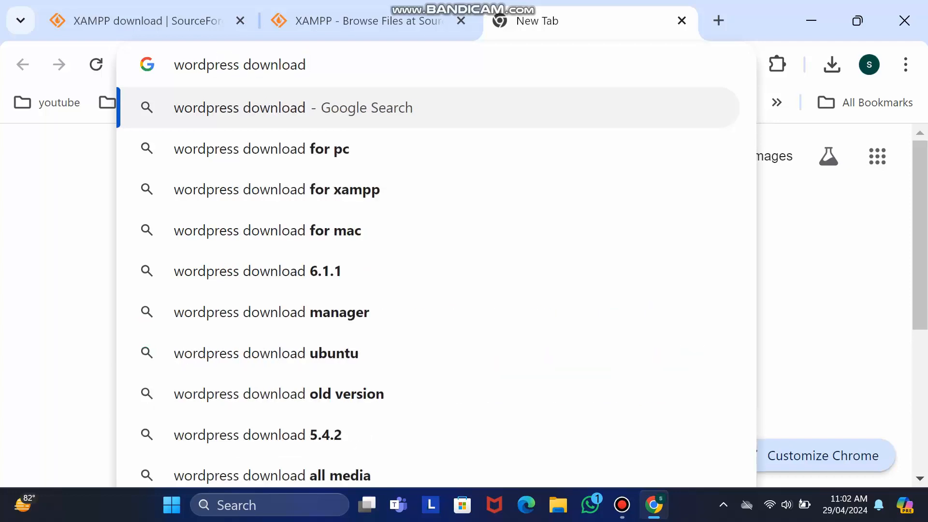
pyautogui.press('Return')
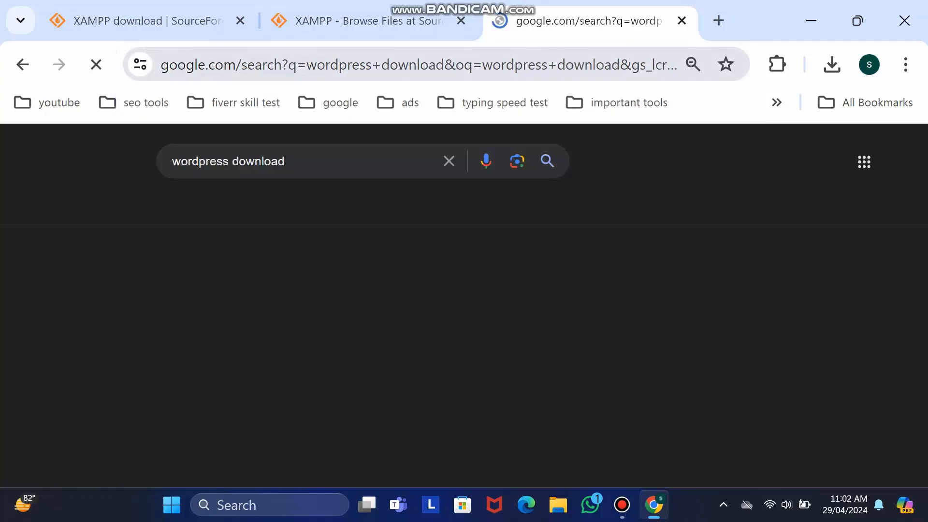
# - Download the WordPress 6.5.2 zip from the WordPress.org download page
pyautogui.scroll(-2, 900, 474)
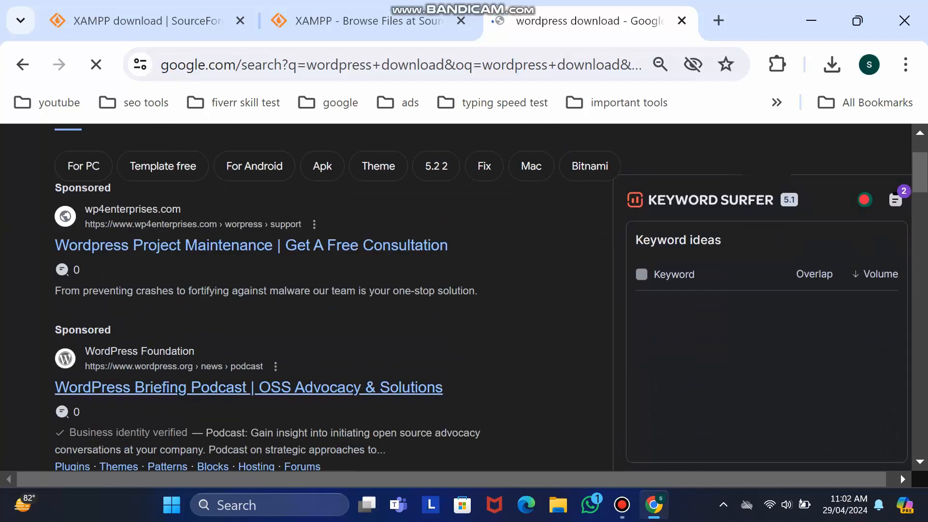
pyautogui.scroll(-2, 900, 474)
pyautogui.scroll(-2, 464, 319)
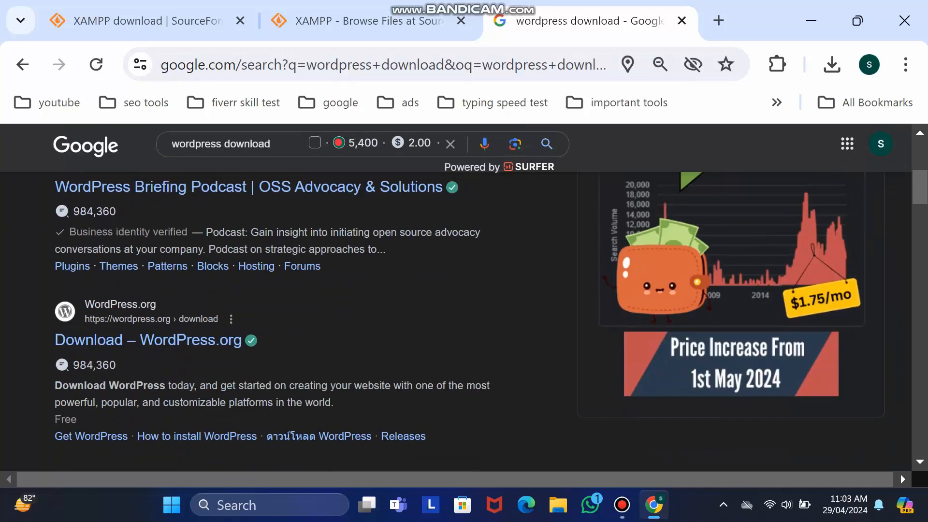
pyautogui.scroll(-2, 464, 319)
pyautogui.click(148, 234)
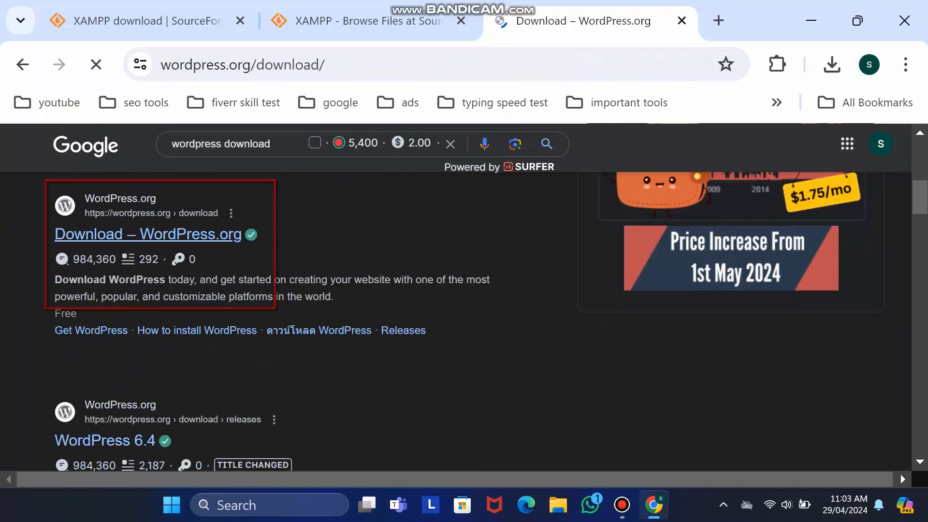
pyautogui.scroll(-8, 464, 304)
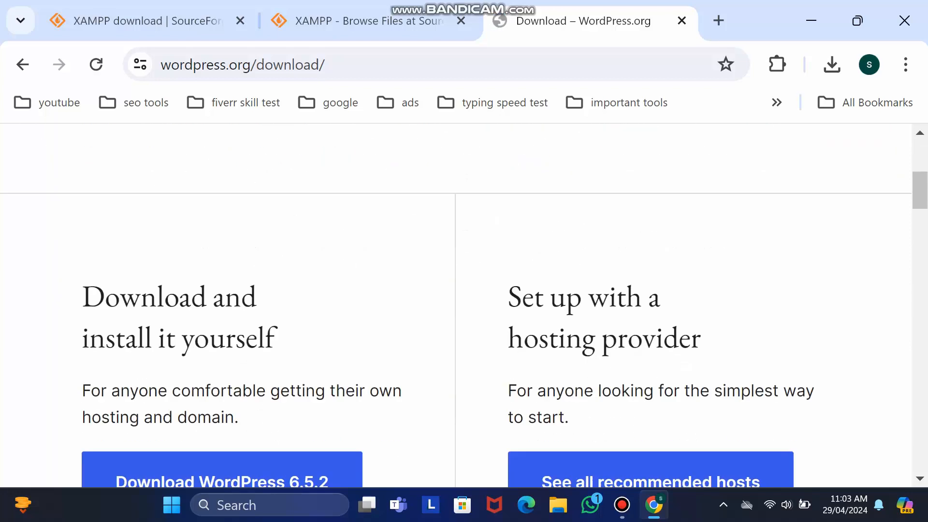
pyautogui.scroll(-2, 464, 304)
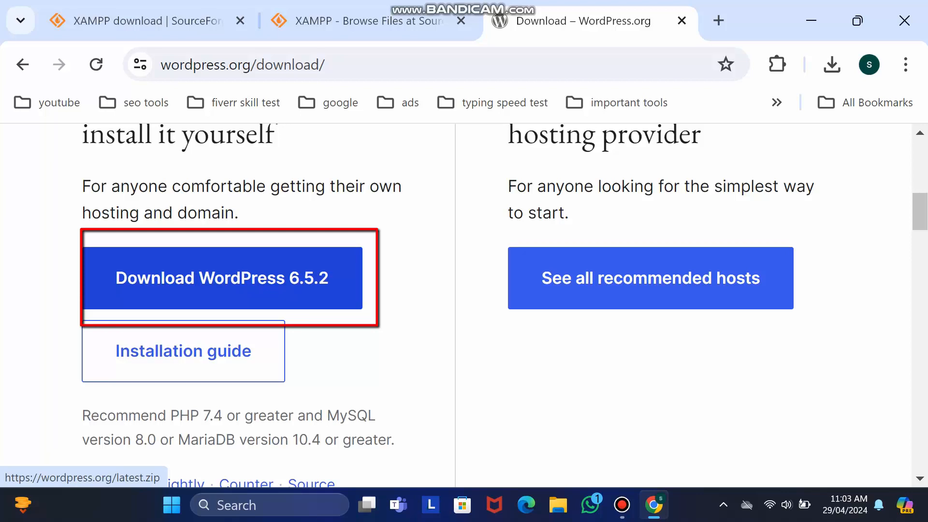
pyautogui.click(222, 277)
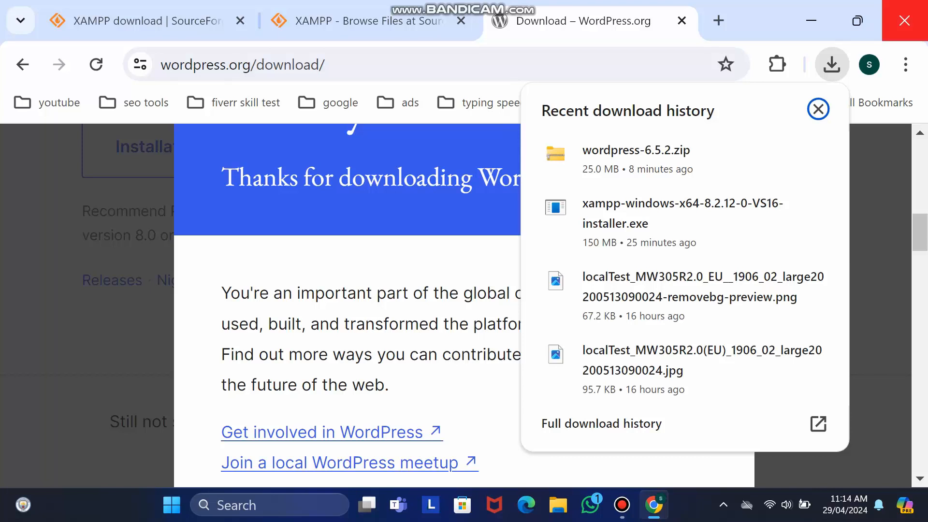
# - Close Chrome and launch the xampp-windows-x64 installer from the Downloads folder
pyautogui.click(905, 20)
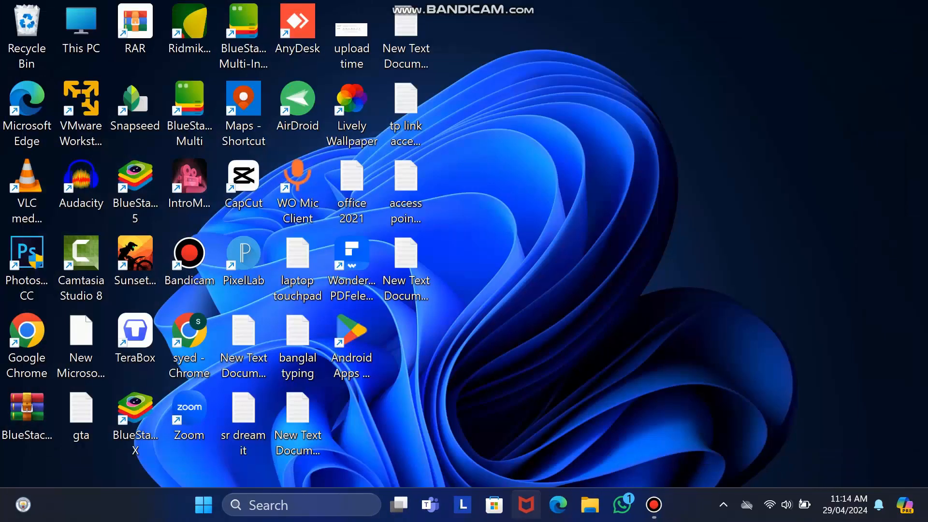
pyautogui.press('super+e')
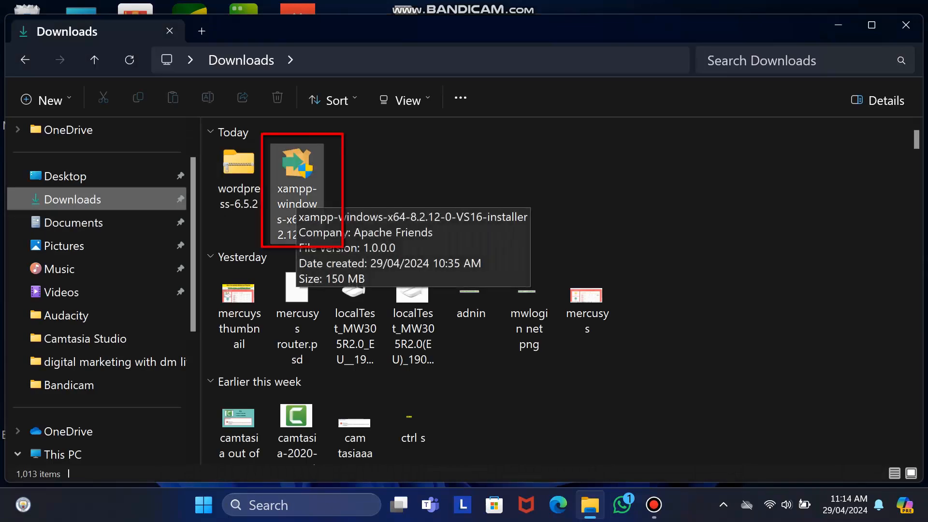
pyautogui.doubleClick(296, 193)
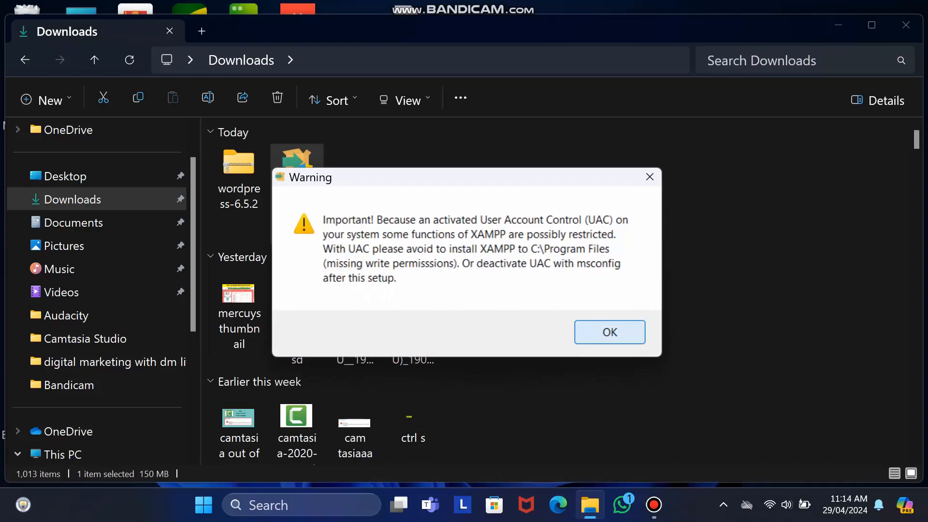
# - Install XAMPP with default components and folder, and English as the language
pyautogui.click(610, 332)
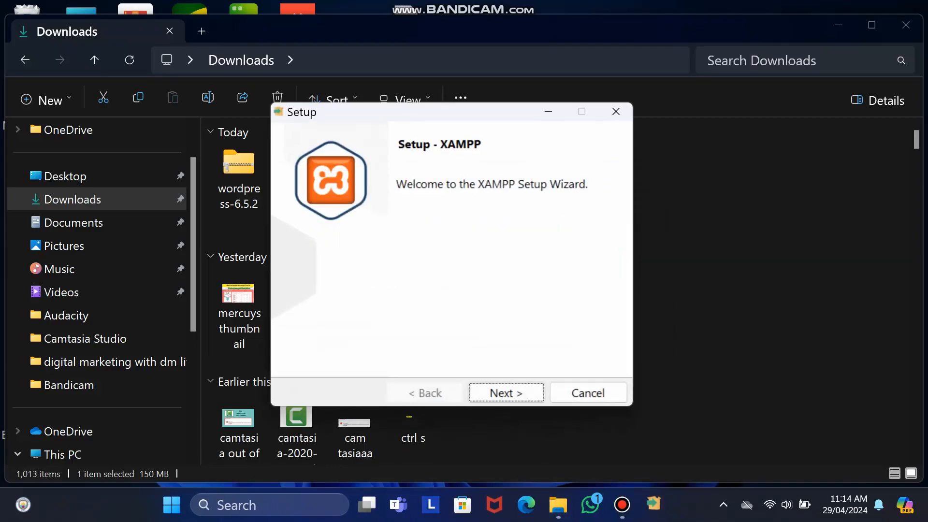
pyautogui.click(506, 393)
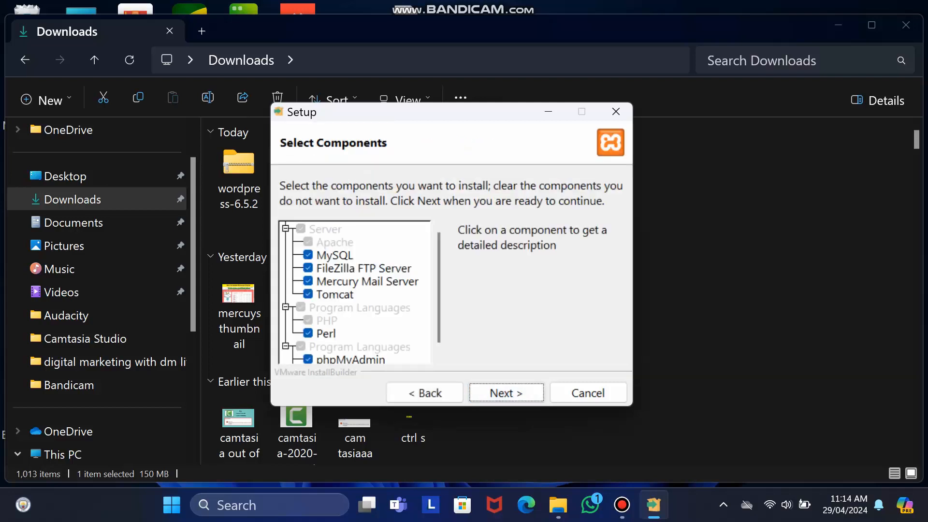
pyautogui.click(506, 393)
pyautogui.click(506, 392)
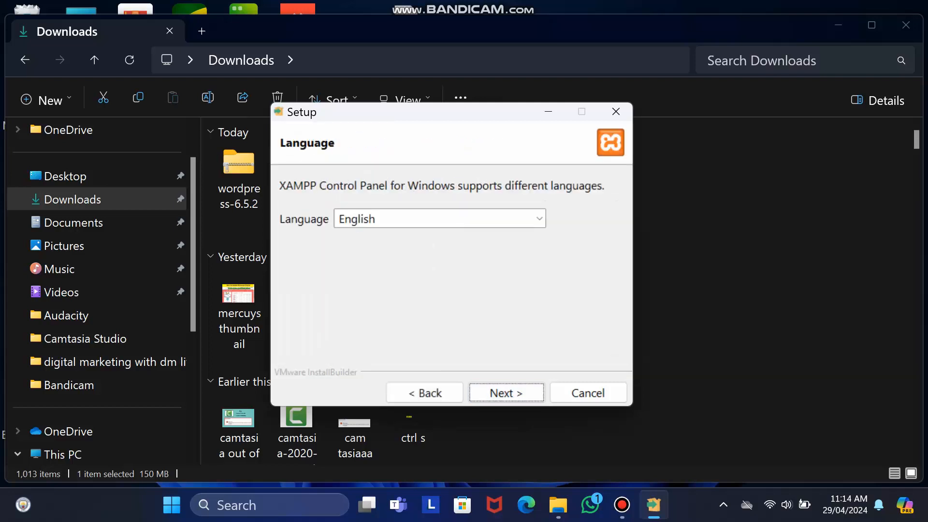
pyautogui.click(540, 219)
pyautogui.click(435, 237)
pyautogui.click(506, 392)
pyautogui.click(506, 392)
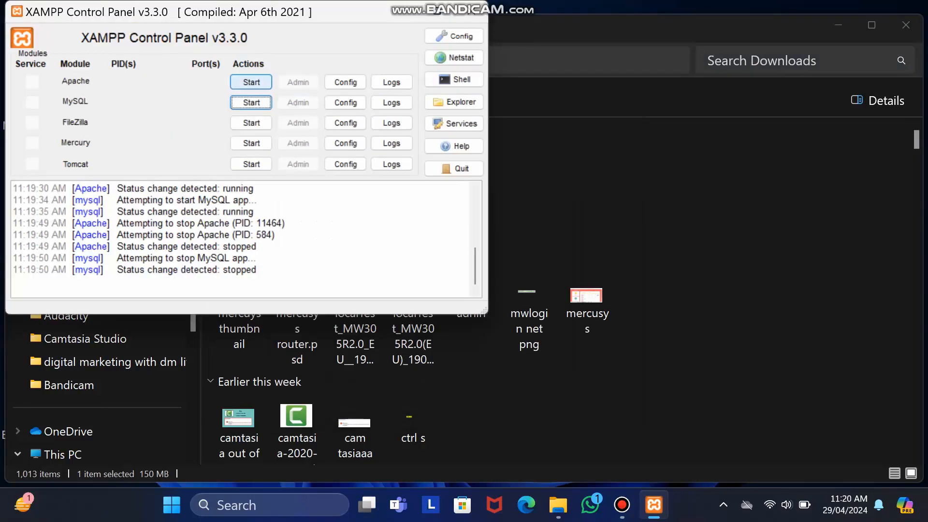
# - Start Apache and MySQL in the XAMPP Control Panel, then minimize it
pyautogui.click(251, 82)
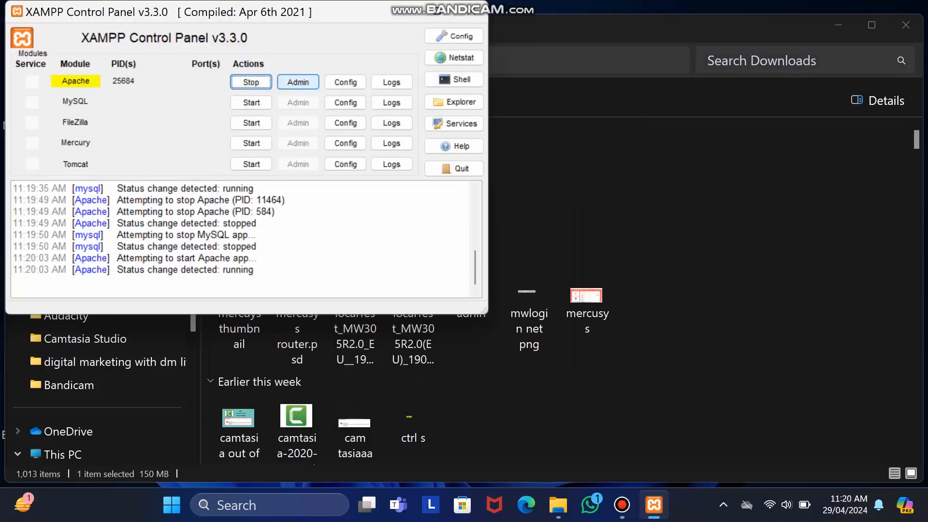
pyautogui.click(251, 103)
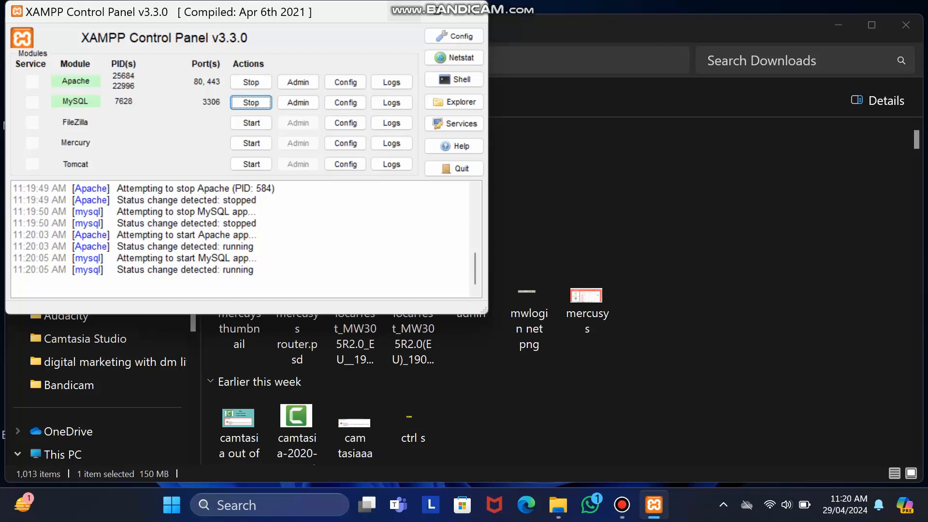
pyautogui.click(403, 11)
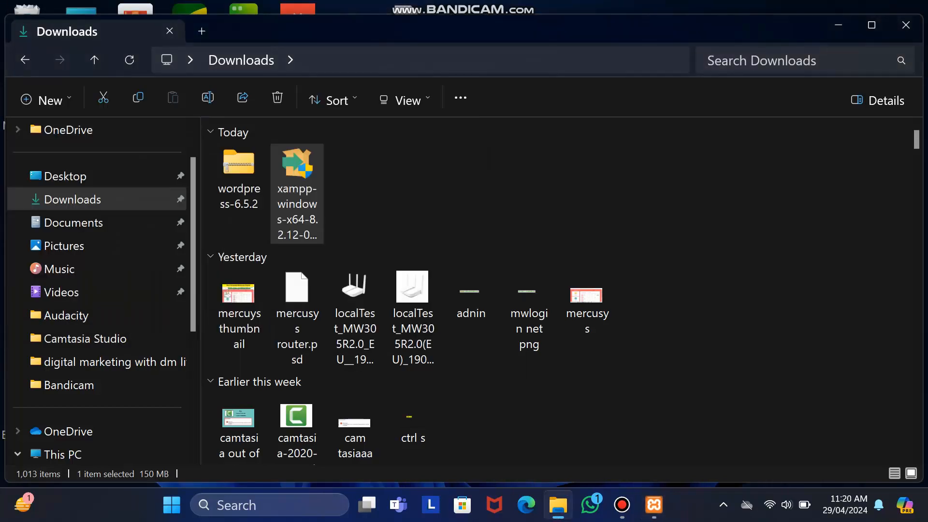
# - Extract wordpress-6.5.2.zip in the Downloads folder with Extract All
pyautogui.moveTo(468, 29); pyautogui.dragTo(485, 19)
pyautogui.press('Left')
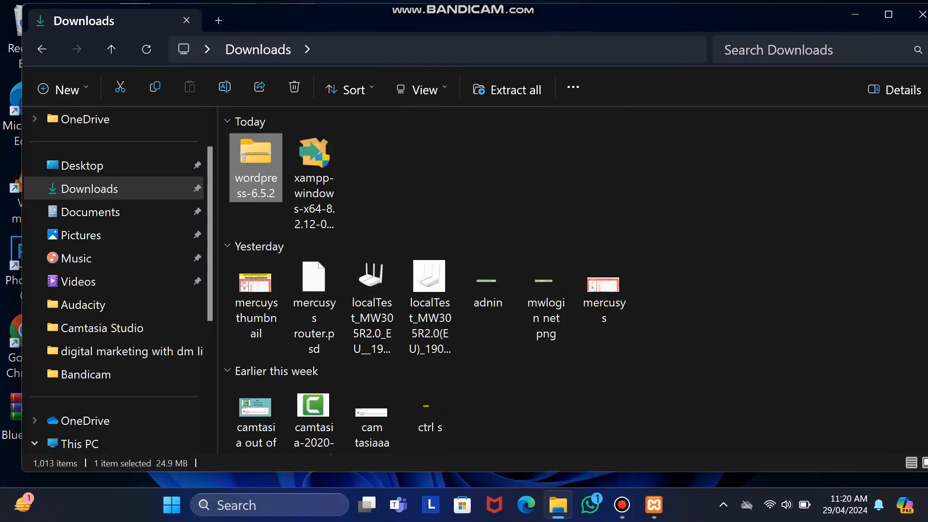
pyautogui.rightClick(259, 163)
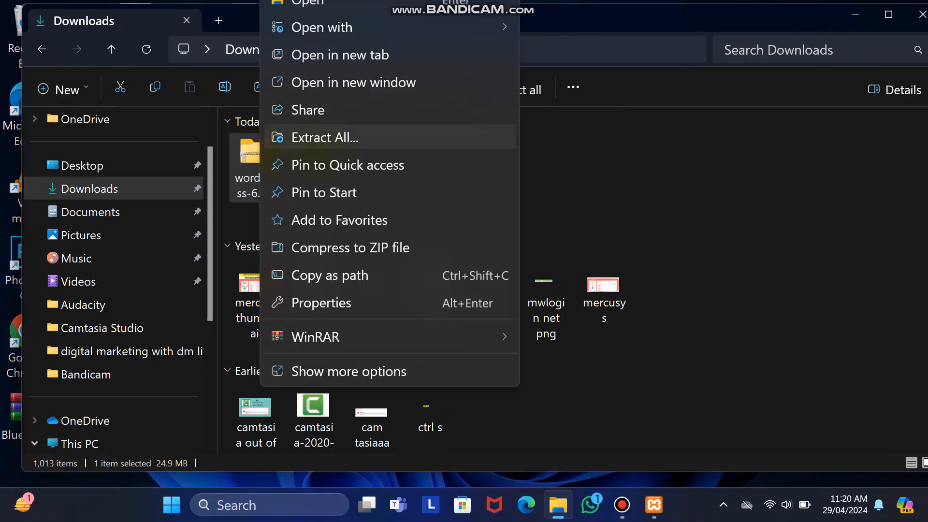
pyautogui.click(325, 137)
pyautogui.click(588, 403)
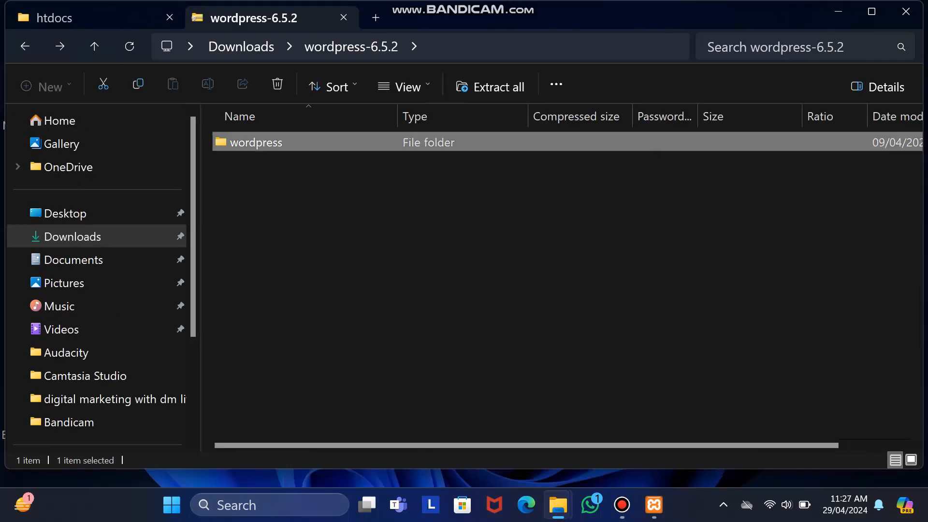
# - Paste the extracted wordpress folder into C:\xampp\htdocs
pyautogui.rightClick(258, 140)
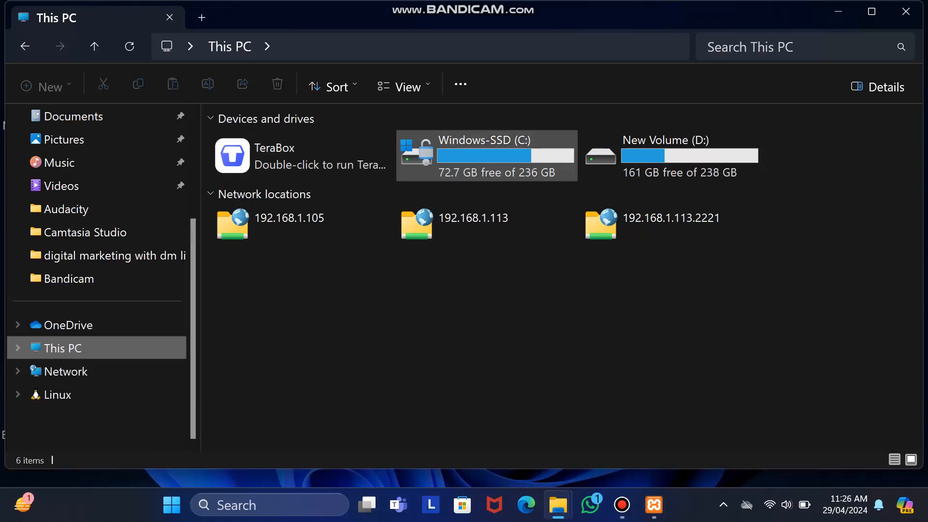
pyautogui.click(487, 155)
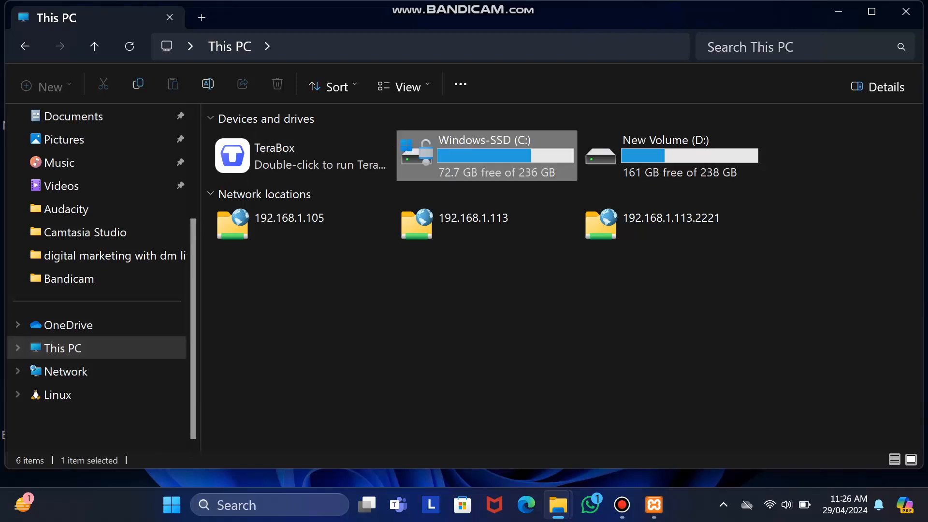
pyautogui.doubleClick(487, 156)
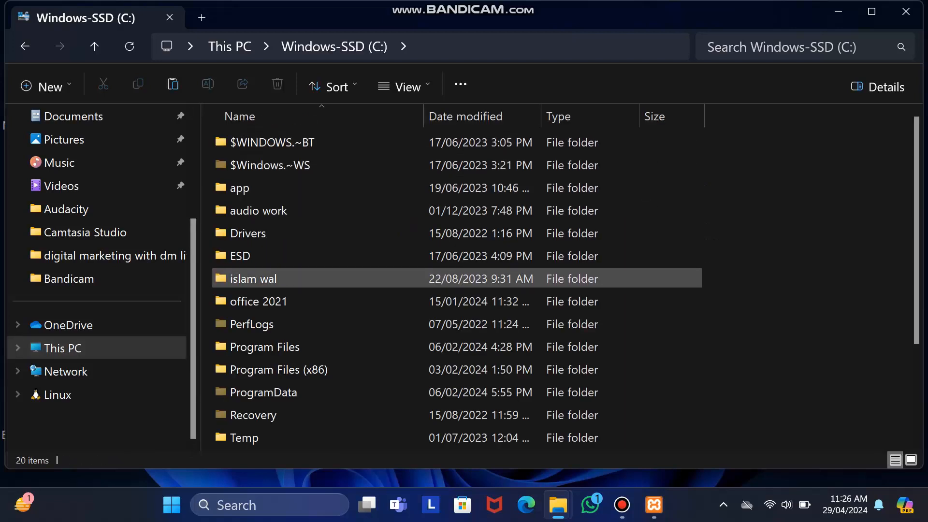
pyautogui.scroll(-2, 289, 300)
pyautogui.doubleClick(289, 374)
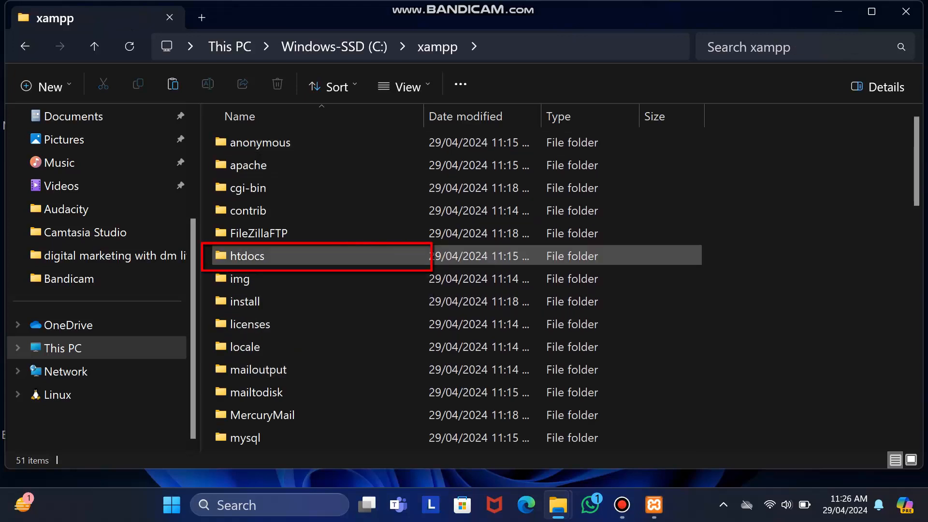
pyautogui.doubleClick(246, 255)
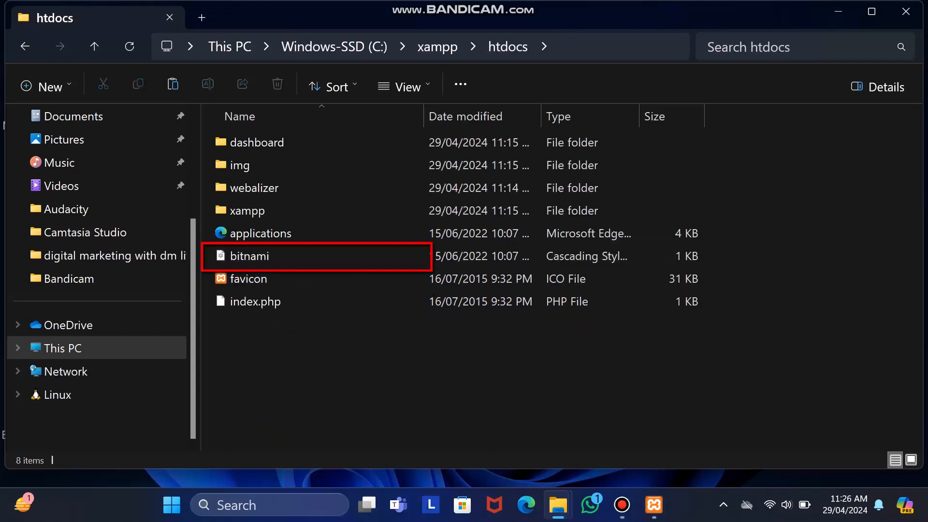
pyautogui.rightClick(273, 399)
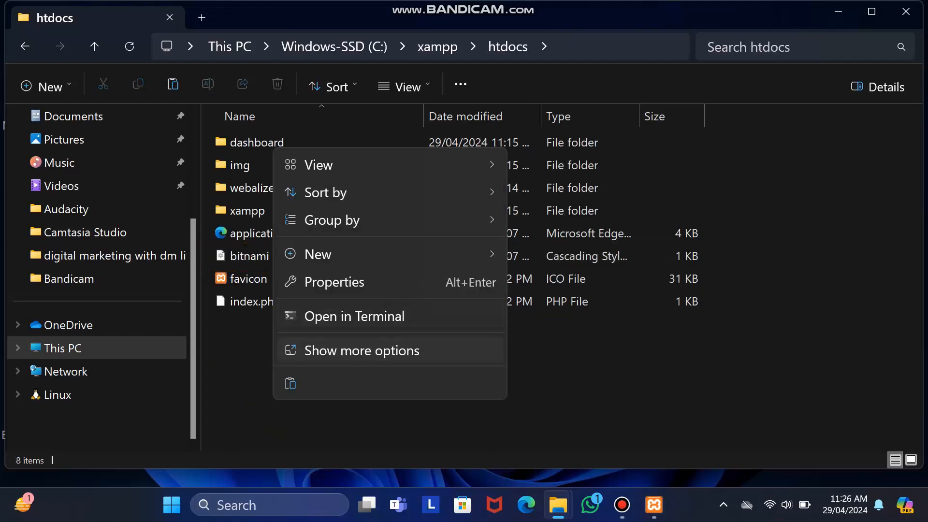
pyautogui.click(290, 383)
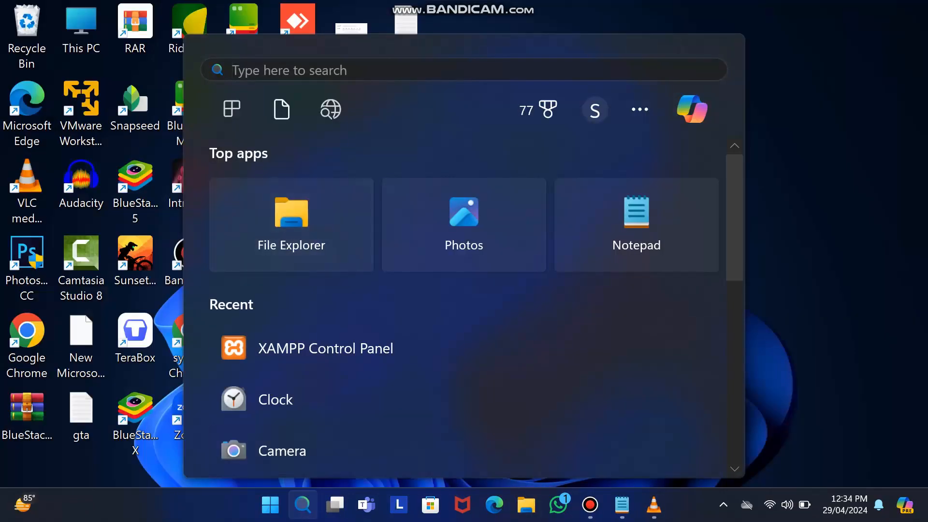
# - Open the XAMPP Control Panel from Start with 'xa' and start MySQL
pyautogui.write('xa')
pyautogui.press('Return')
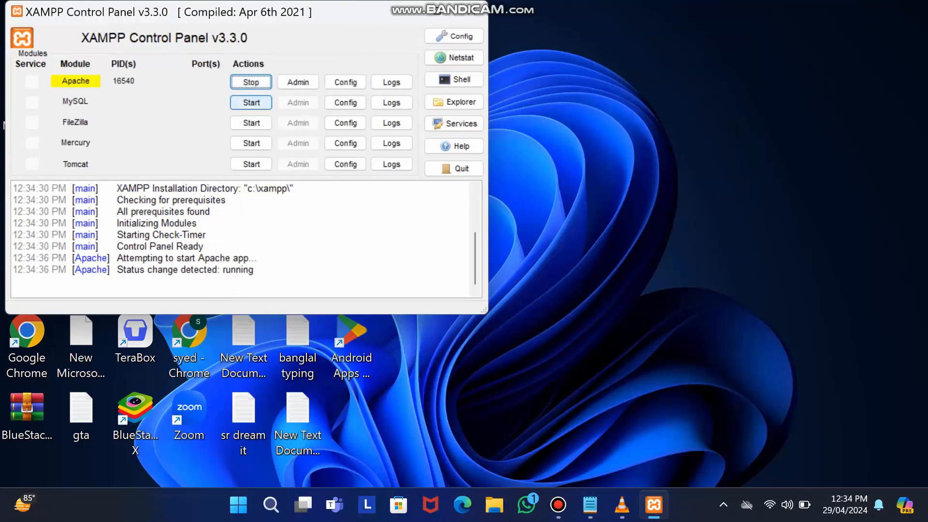
pyautogui.click(252, 102)
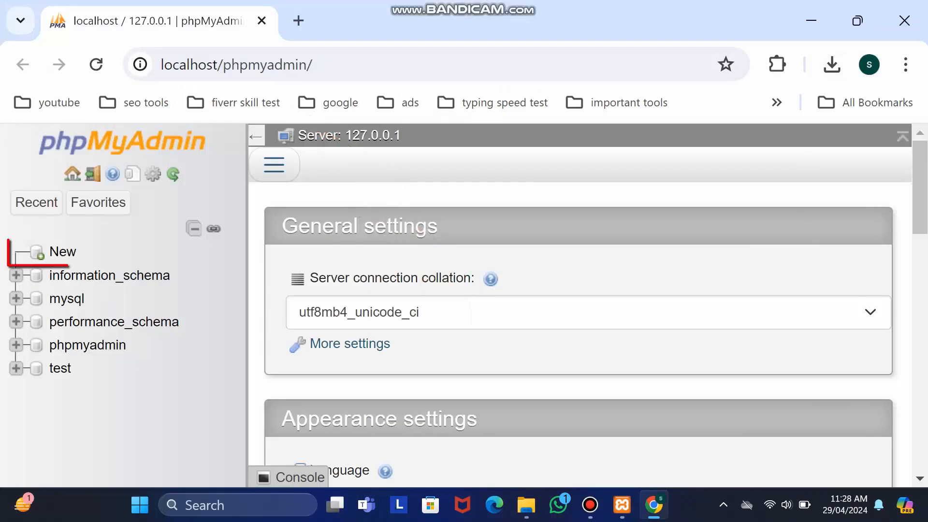
# - Create a new empty database named 'tech bidda' in phpMyAdmin
pyautogui.scroll(-5, 580, 333)
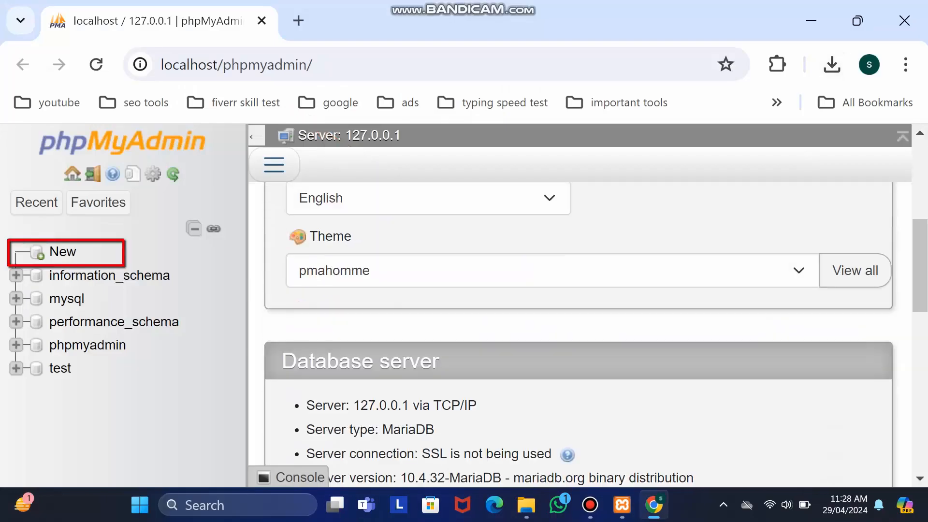
pyautogui.click(62, 252)
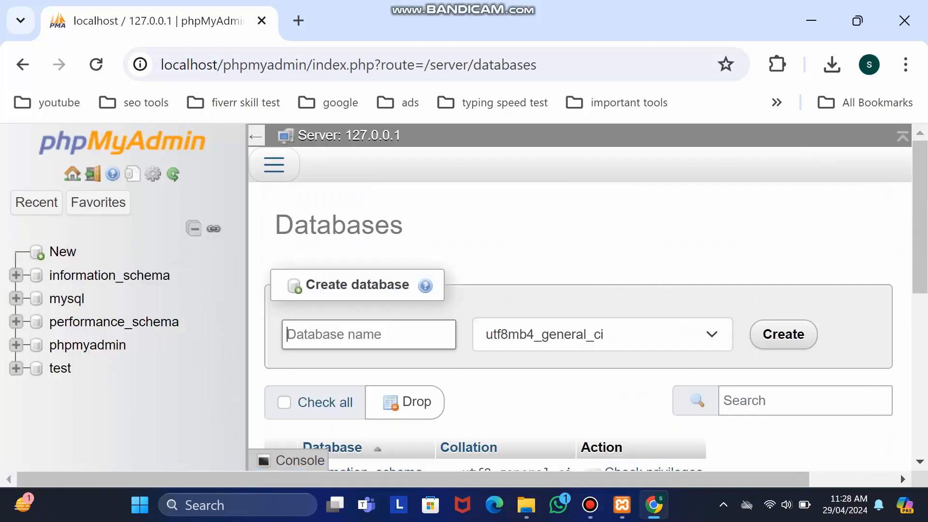
pyautogui.write('T')
pyautogui.press('BackSpace')
pyautogui.write('tech bidda')
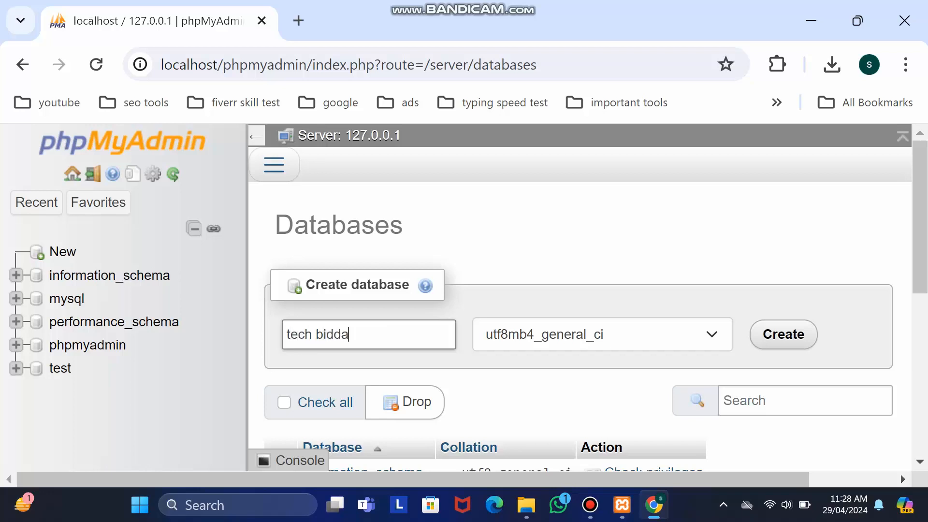
pyautogui.click(603, 334)
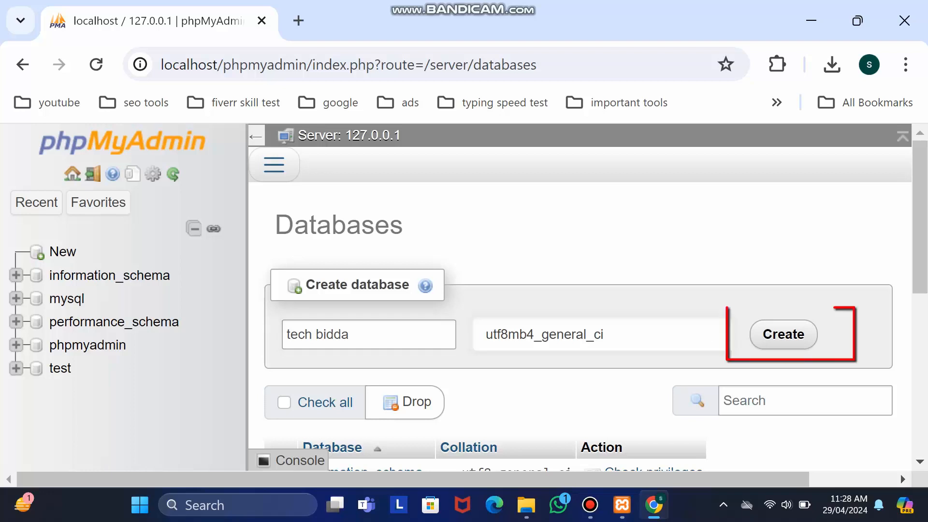
pyautogui.click(783, 335)
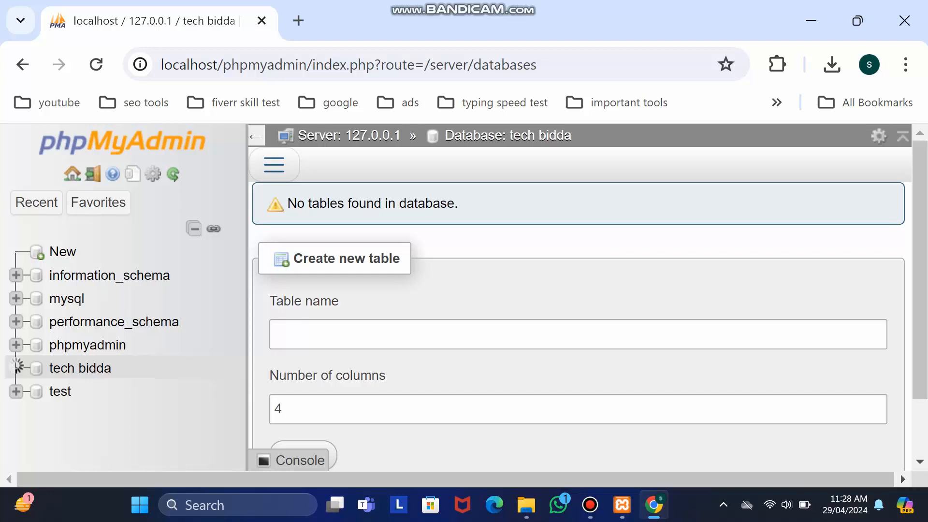
# - Load localhost/wordpress in a new window and continue setup in English (United States)
pyautogui.hotkey('ctrl', 'n')
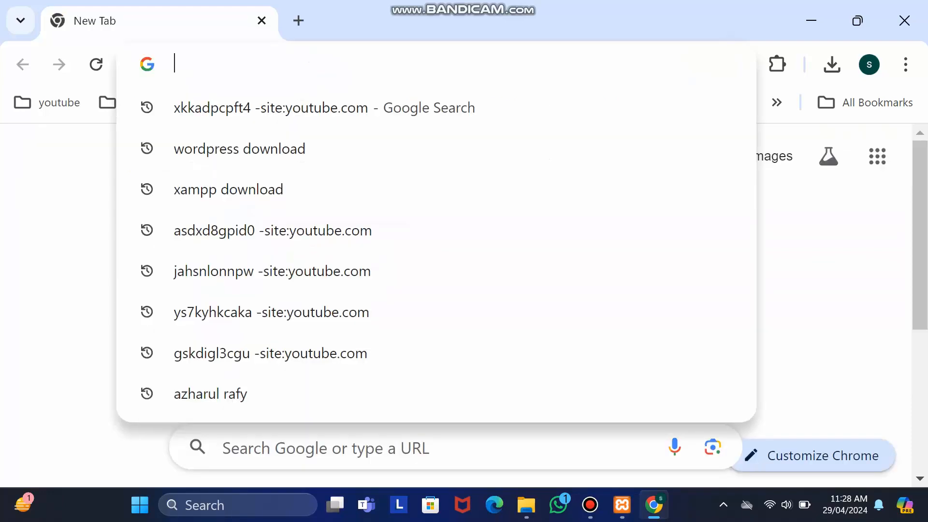
pyautogui.write('localhost/wordpress')
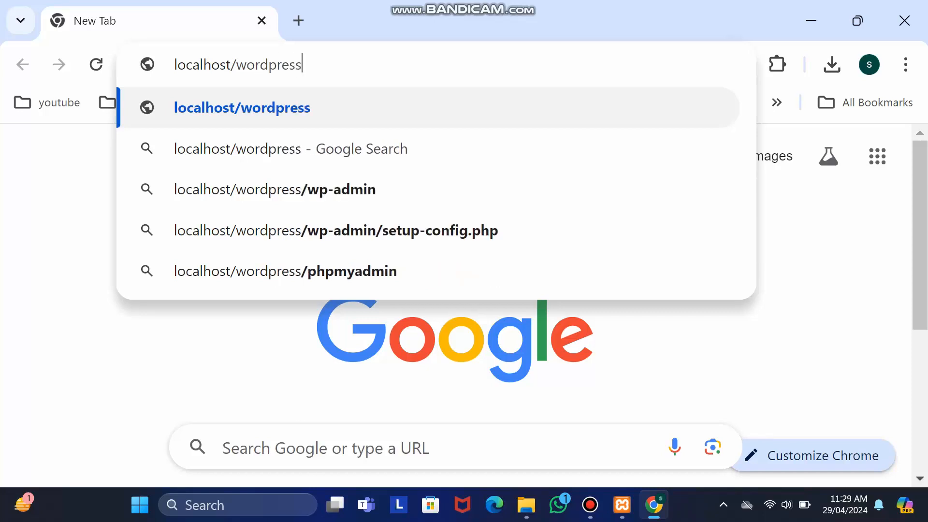
pyautogui.press('Return')
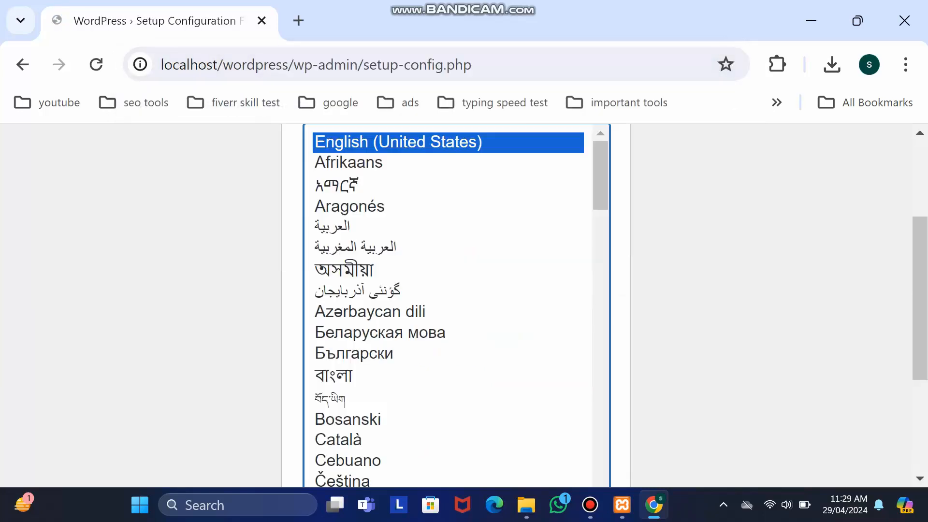
pyautogui.scroll(-5, 454, 339)
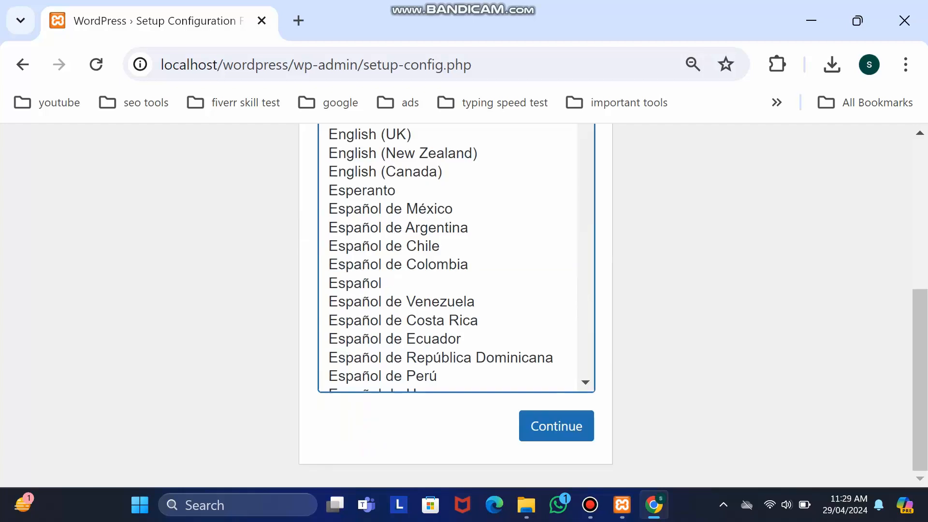
pyautogui.click(555, 425)
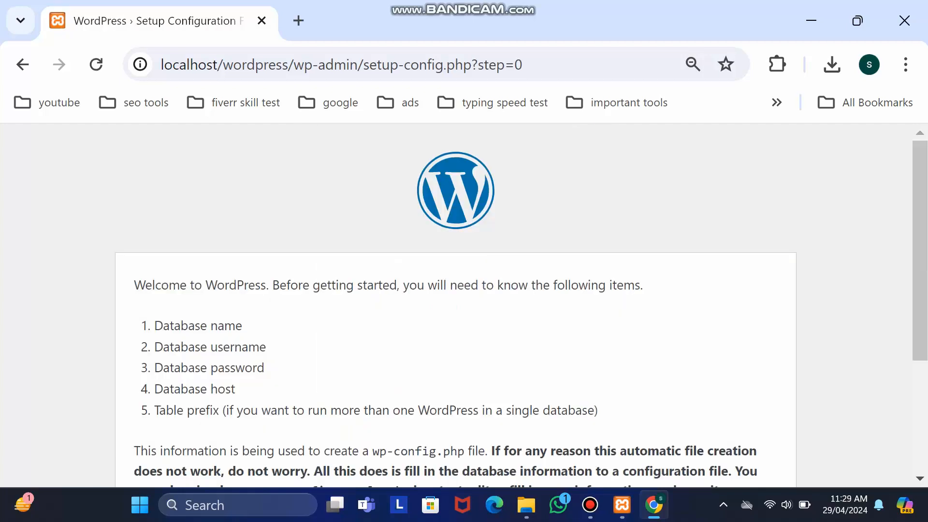
pyautogui.scroll(-4, 454, 304)
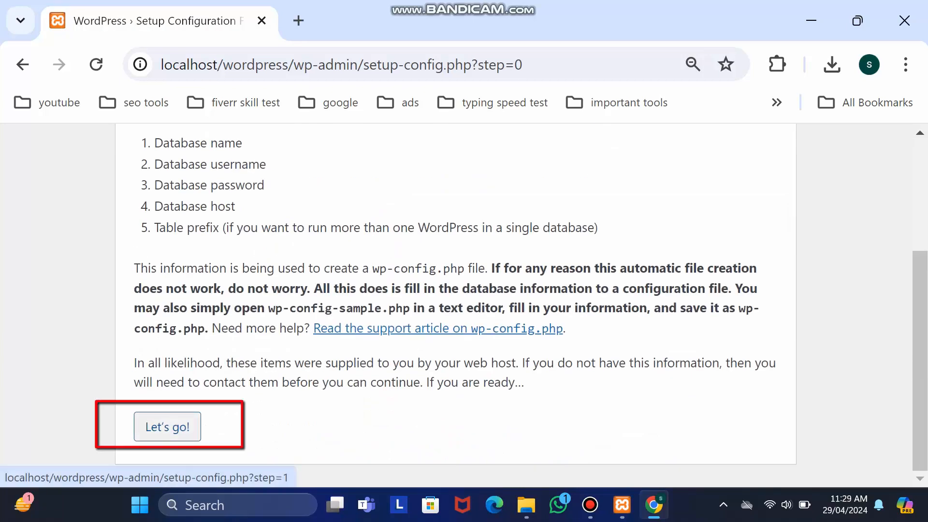
# - Submit database name 'tech bidd' with username root as the connection details
pyautogui.click(167, 427)
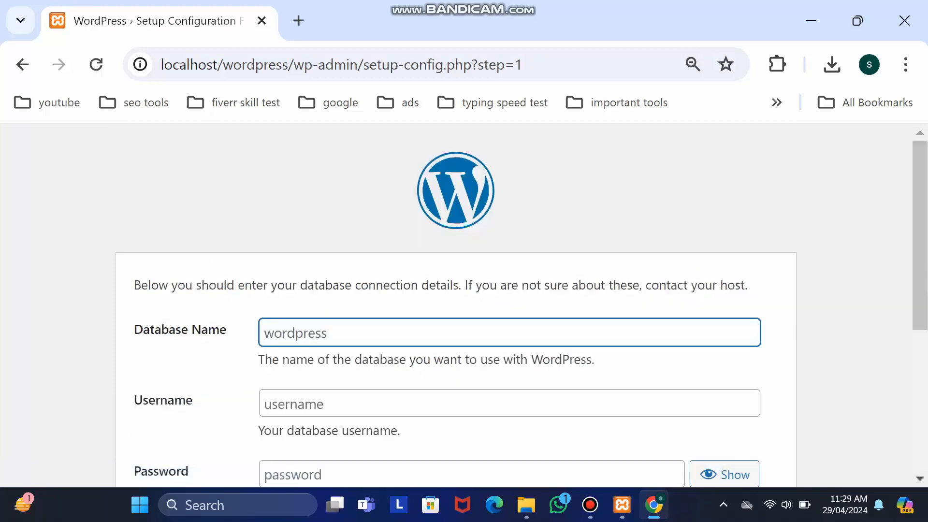
pyautogui.write('tech bidda')
pyautogui.press('Tab')
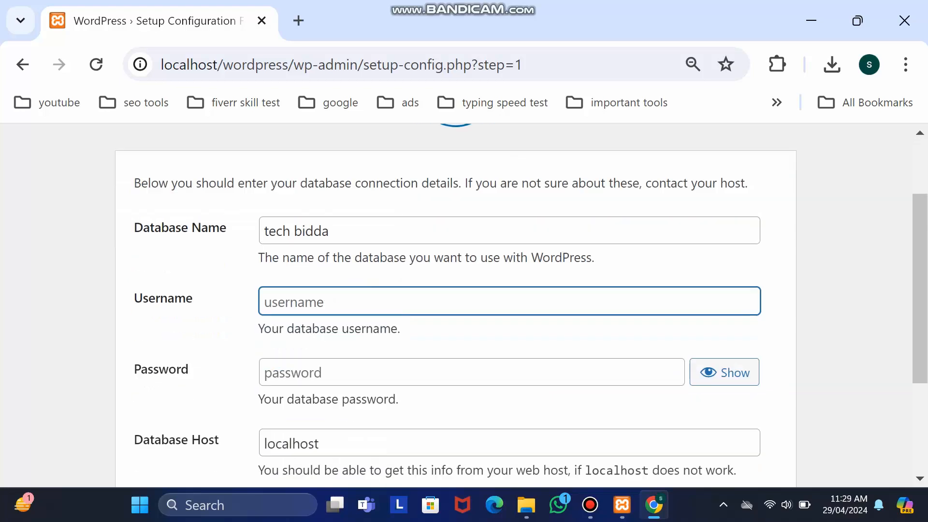
pyautogui.scroll(-2, 455, 309)
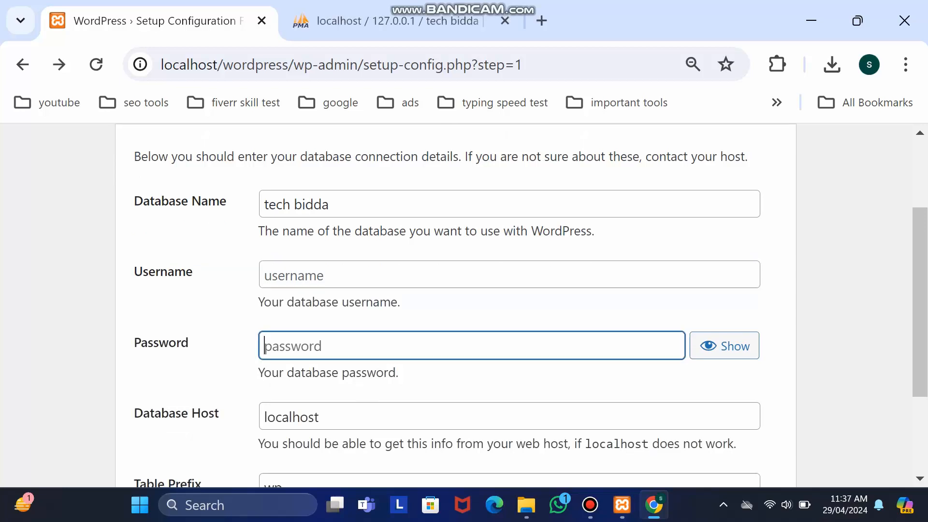
pyautogui.click(368, 274)
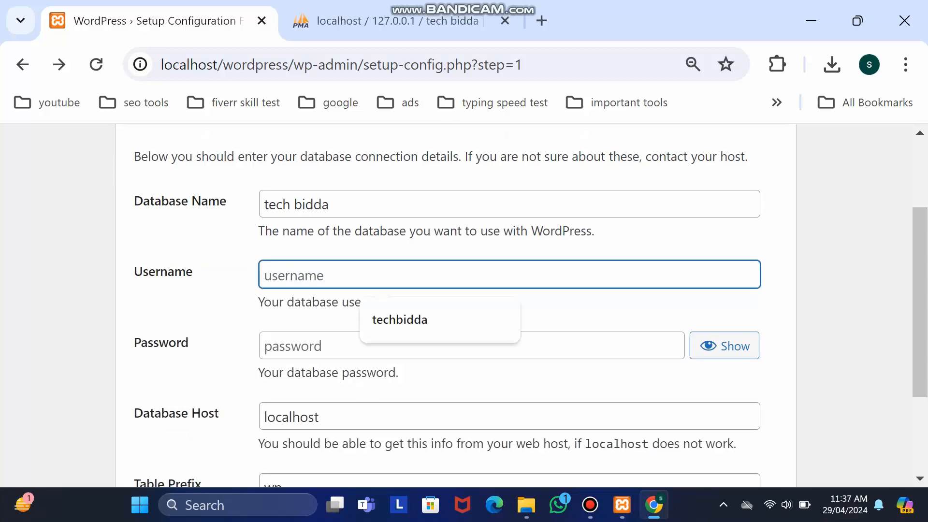
pyautogui.write('roo')
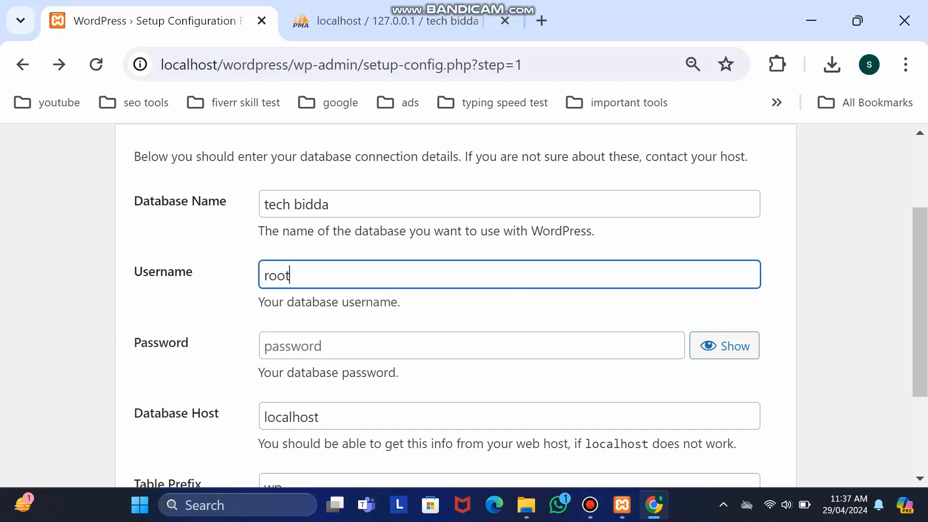
pyautogui.write('t')
pyautogui.press('Return')
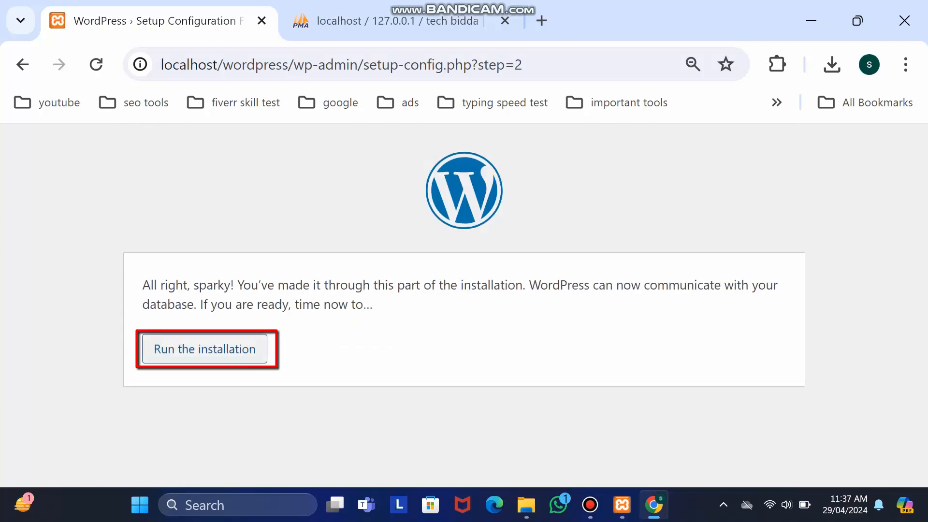
# - Run the installation and set the site title to 'Tech Bidda'
pyautogui.click(204, 349)
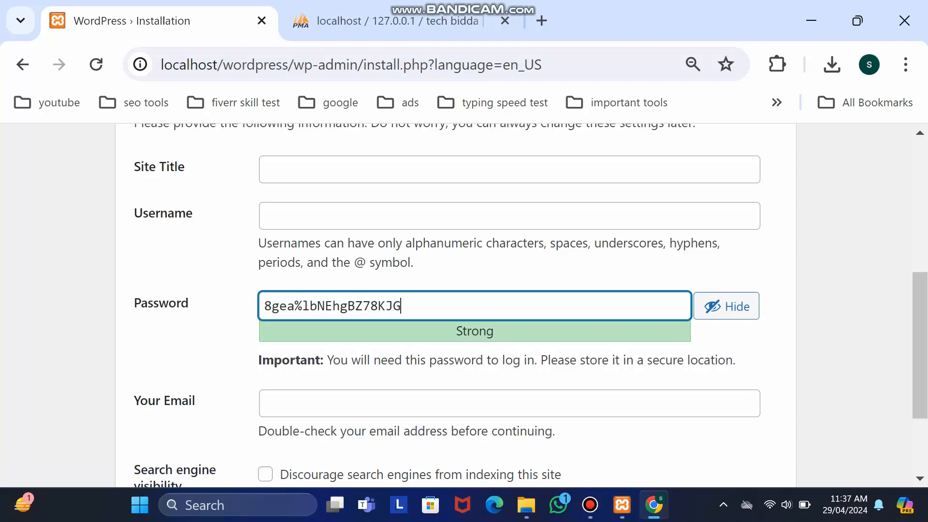
pyautogui.scroll(4, 464, 304)
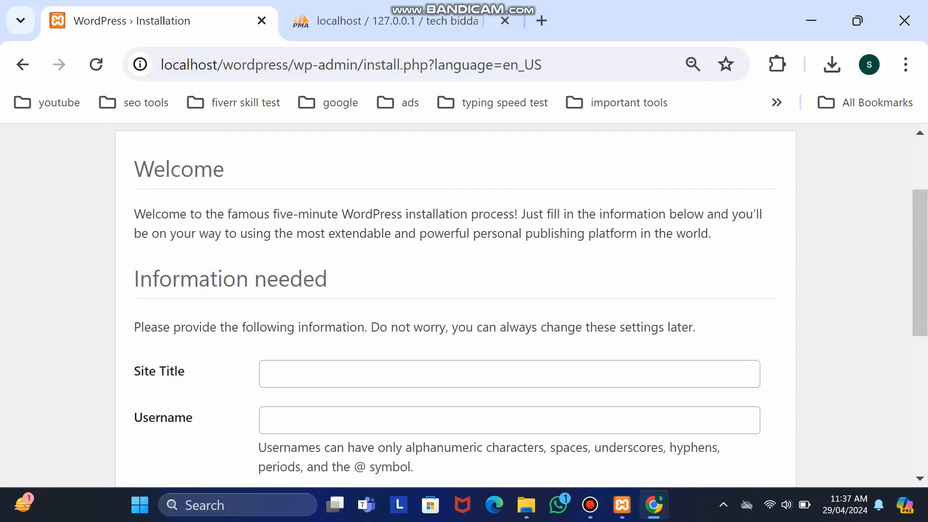
pyautogui.scroll(-2, 464, 305)
pyautogui.click(509, 271)
pyautogui.write('Tech BId')
pyautogui.press('BackSpace')
pyautogui.press('BackSpace')
pyautogui.write('id')
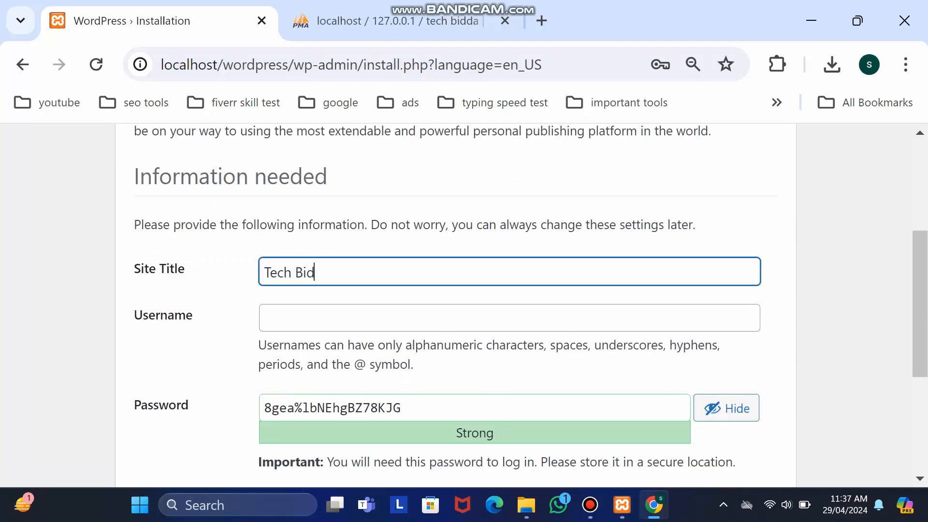
pyautogui.write('da')
# - Enter the admin username and password, then install WordPress
pyautogui.press('Tab')
pyautogui.scroll(-2, 464, 304)
pyautogui.write('king')
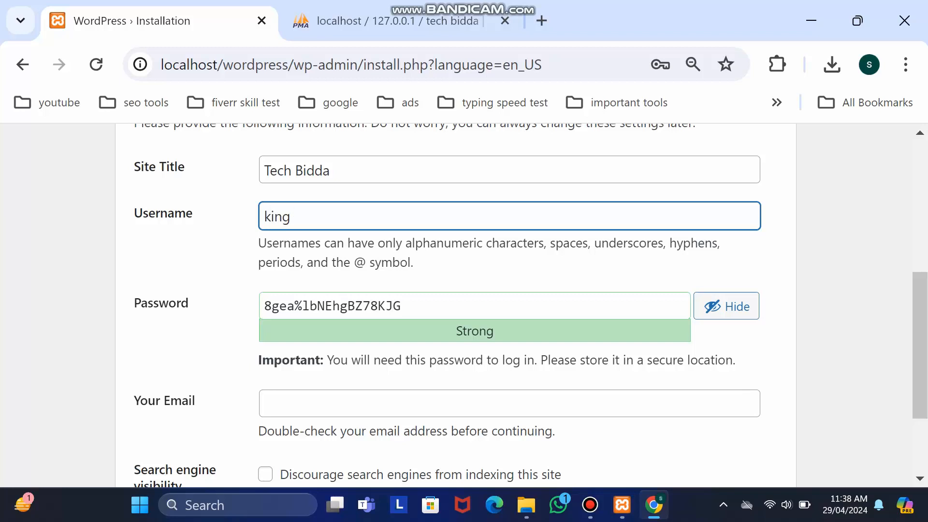
pyautogui.write('star@')
pyautogui.press('Tab')
pyautogui.write('a1')
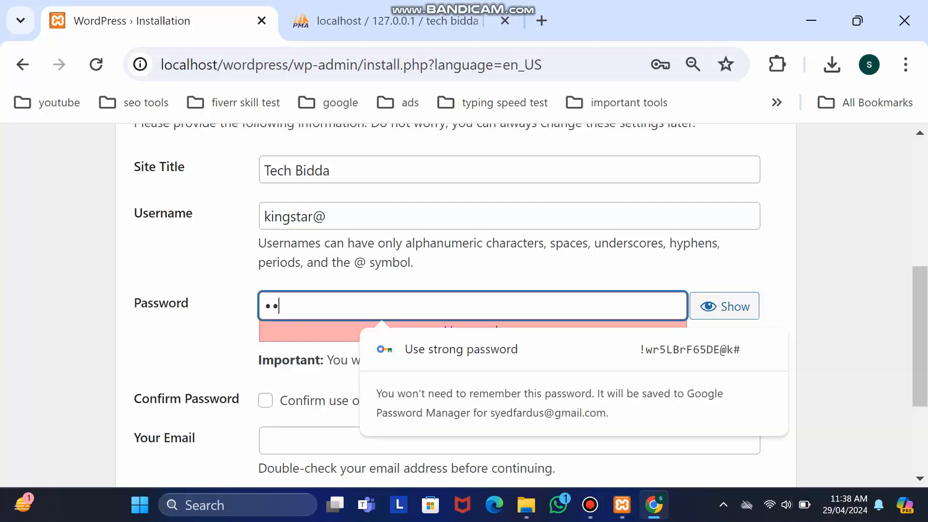
pyautogui.write('2345678901')
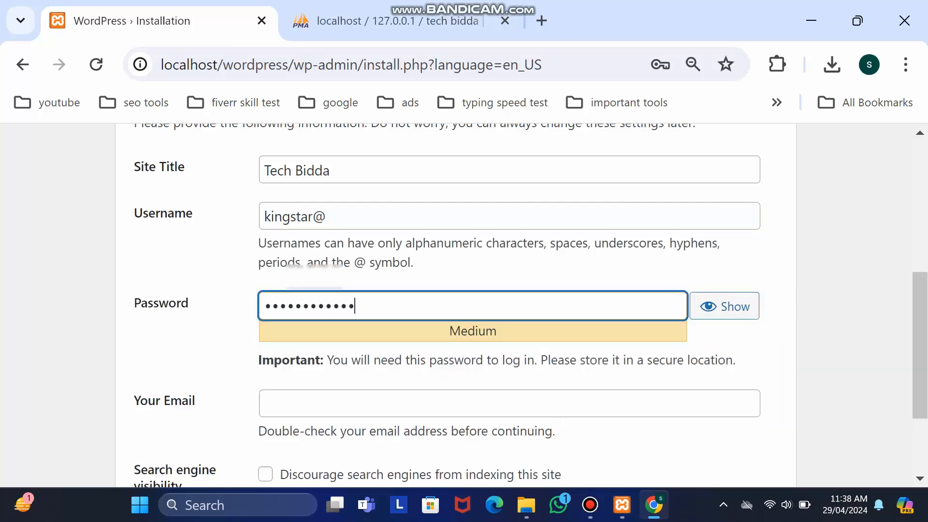
pyautogui.write('2345')
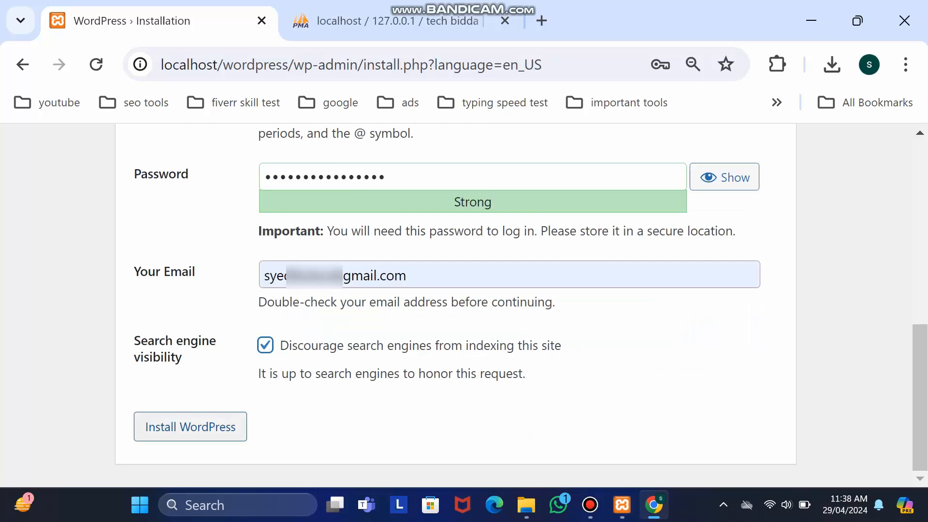
pyautogui.click(190, 427)
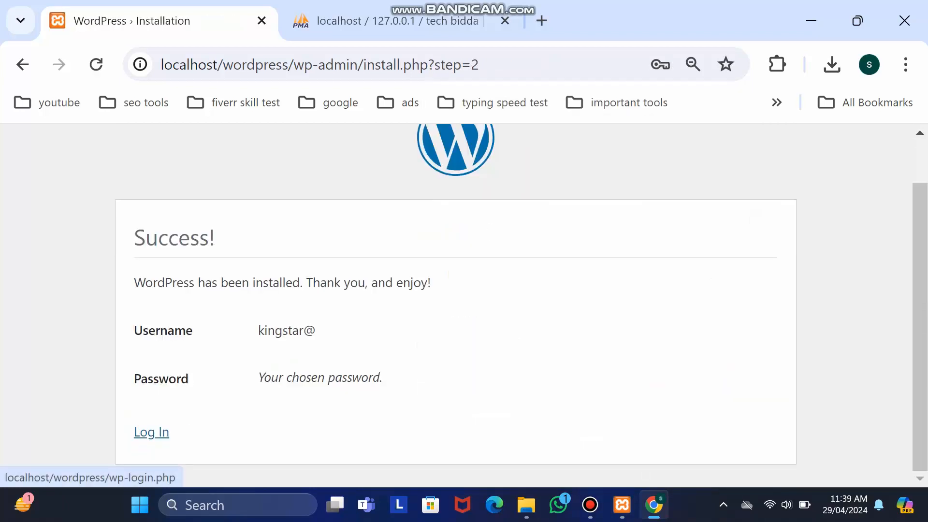
# - Log in with the new admin username and password to reach the Tech Bidda Dashboard
pyautogui.click(151, 432)
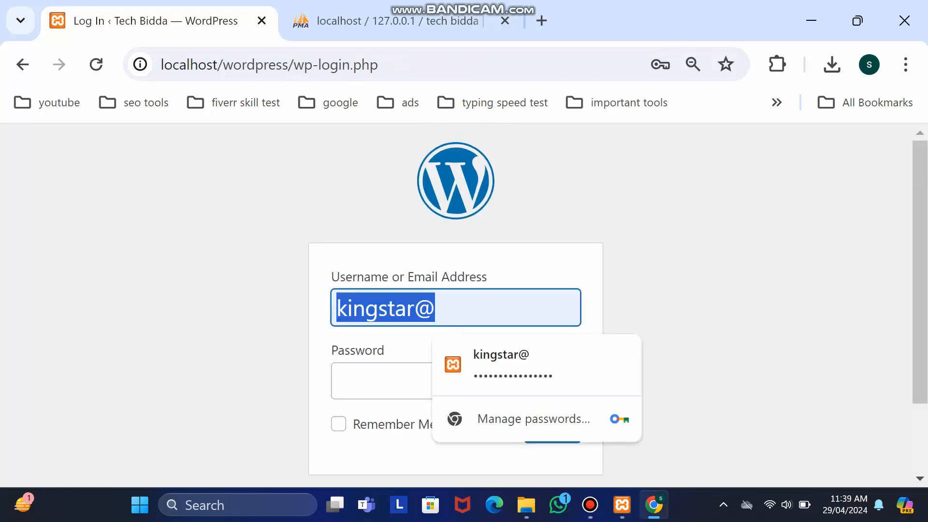
pyautogui.write('kin')
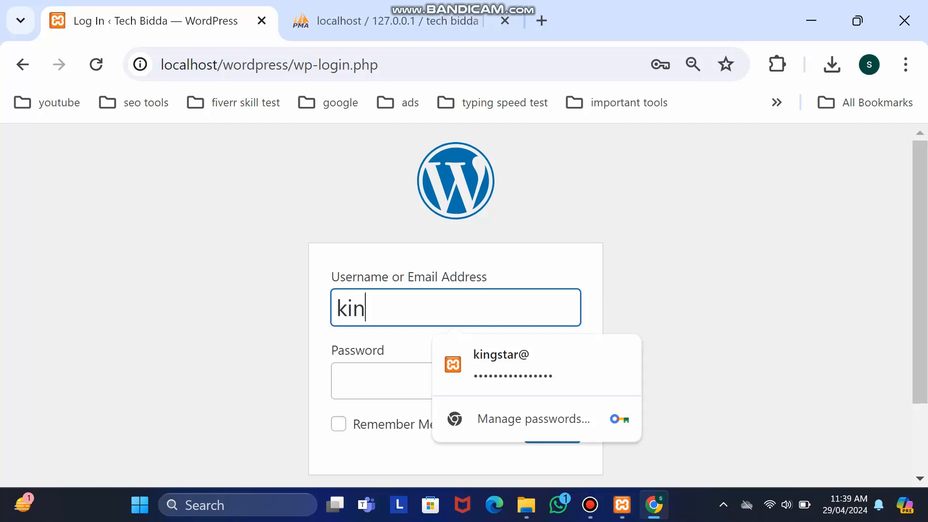
pyautogui.write('gstar')
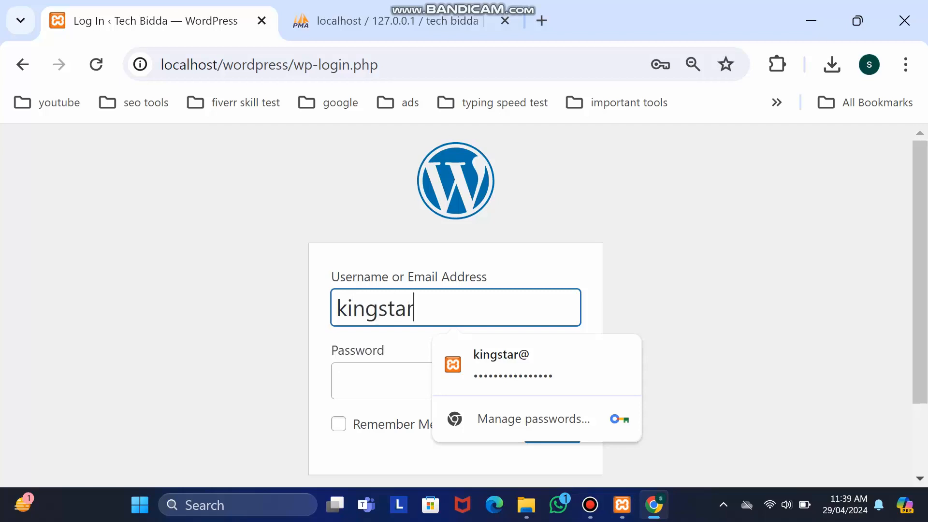
pyautogui.write('@')
pyautogui.press('Tab')
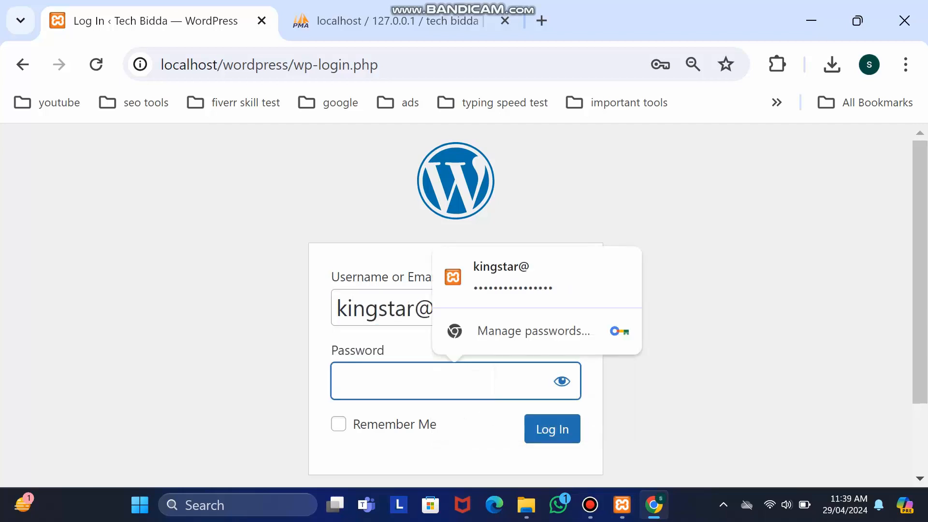
pyautogui.write('***********')
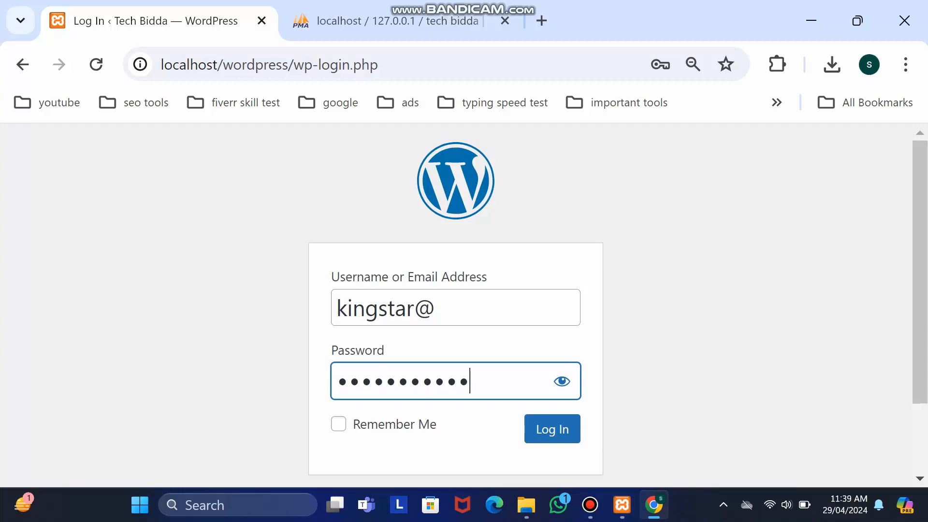
pyautogui.write('*****')
pyautogui.press('Tab')
pyautogui.press('Return')
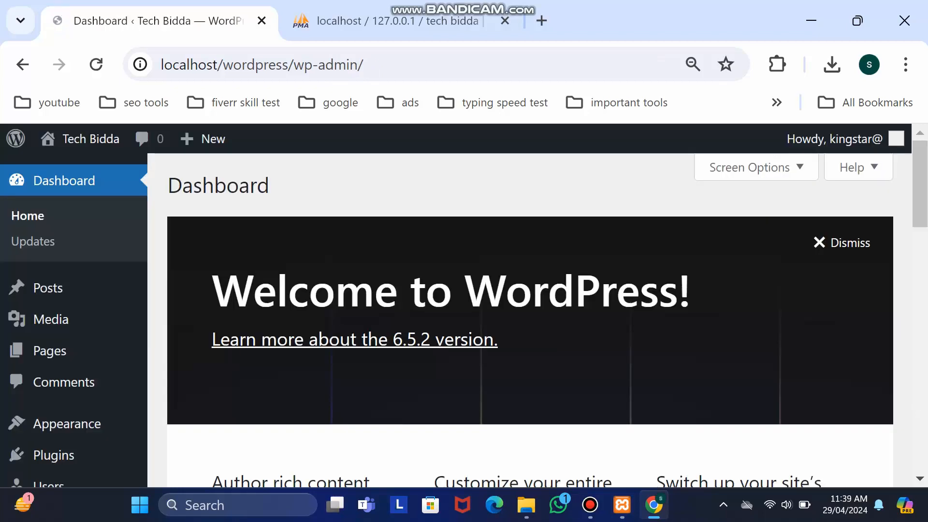
# - Zoom the dashboard out and go to Appearance > Themes to see the three installed themes
pyautogui.scroll(-1, 68, 425)
pyautogui.scroll(-2, 184, 338)
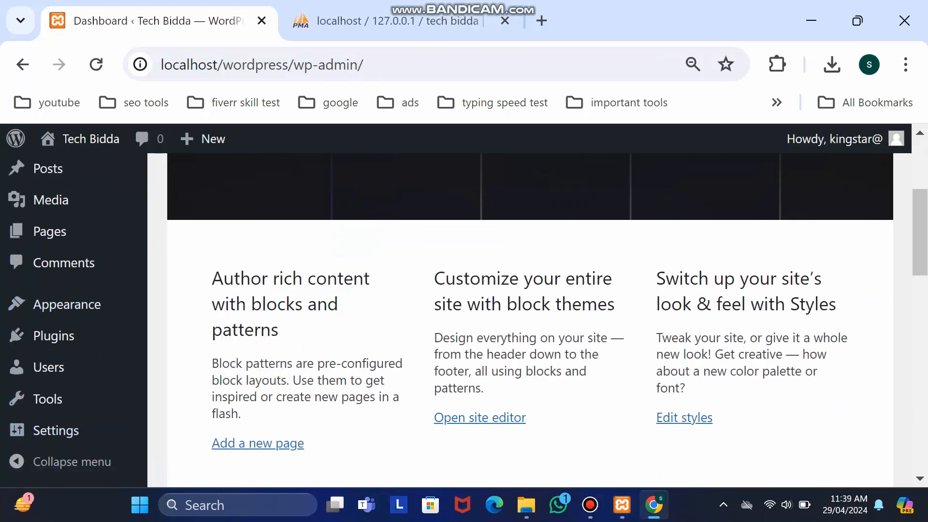
pyautogui.hotkey('ctrl', '-')
pyautogui.hotkey('ctrl', '-')
pyautogui.scroll(3, 463, 318)
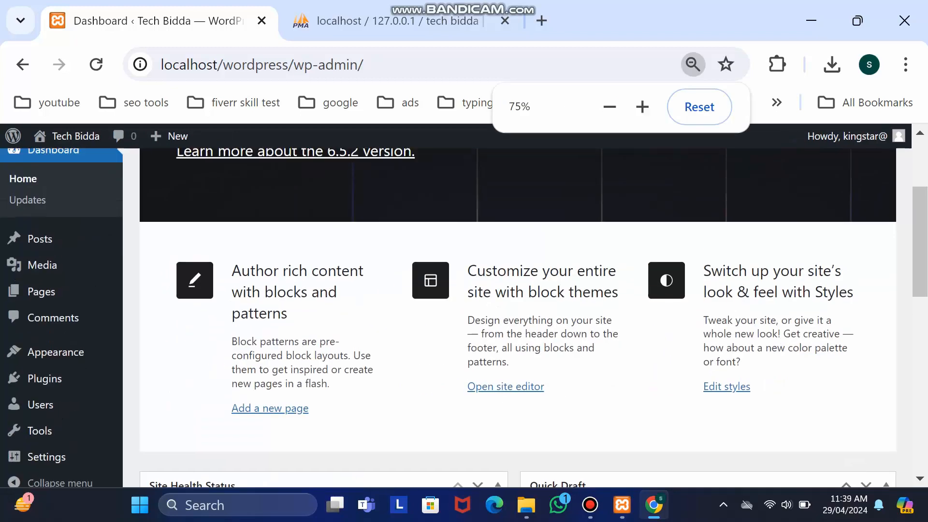
pyautogui.moveTo(56, 374)
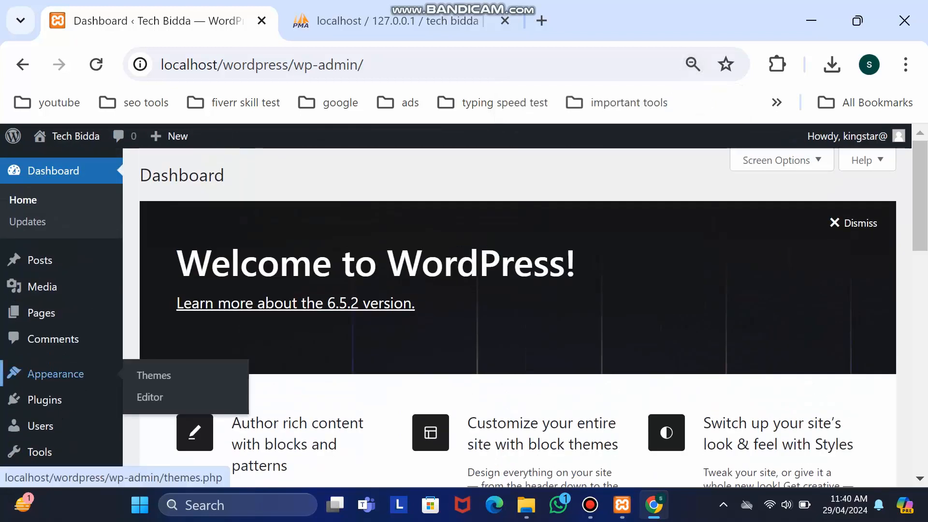
pyautogui.click(154, 375)
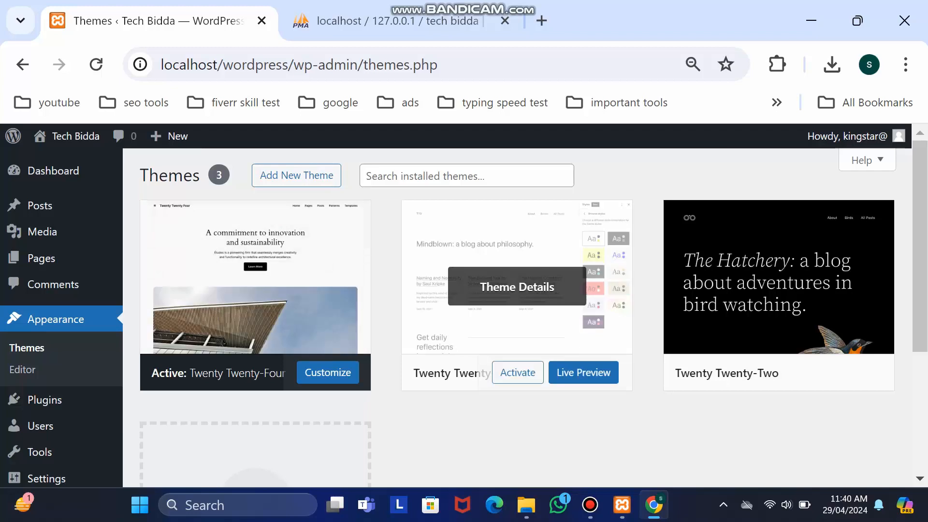
pyautogui.scroll(-4, 255, 271)
pyautogui.scroll(4, 255, 271)
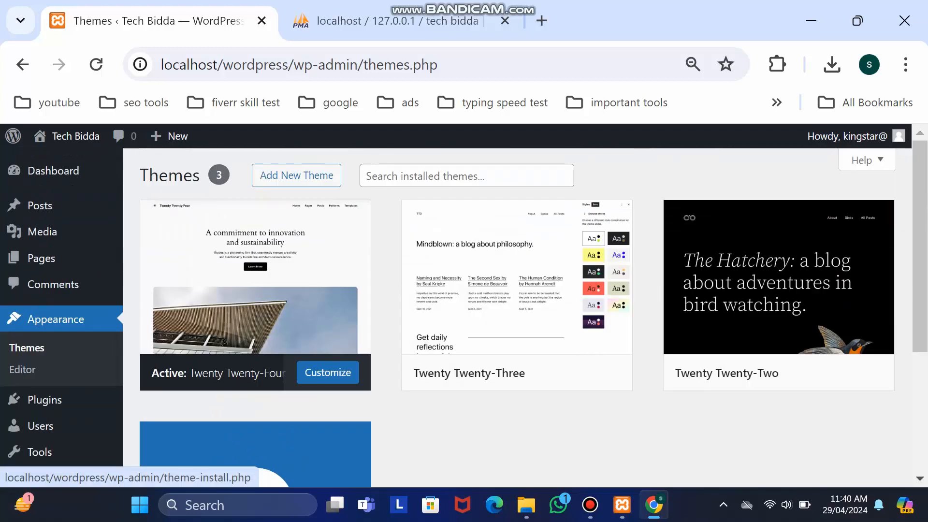
# - Search the theme directory for 'astra' and install the Astra theme
pyautogui.click(296, 175)
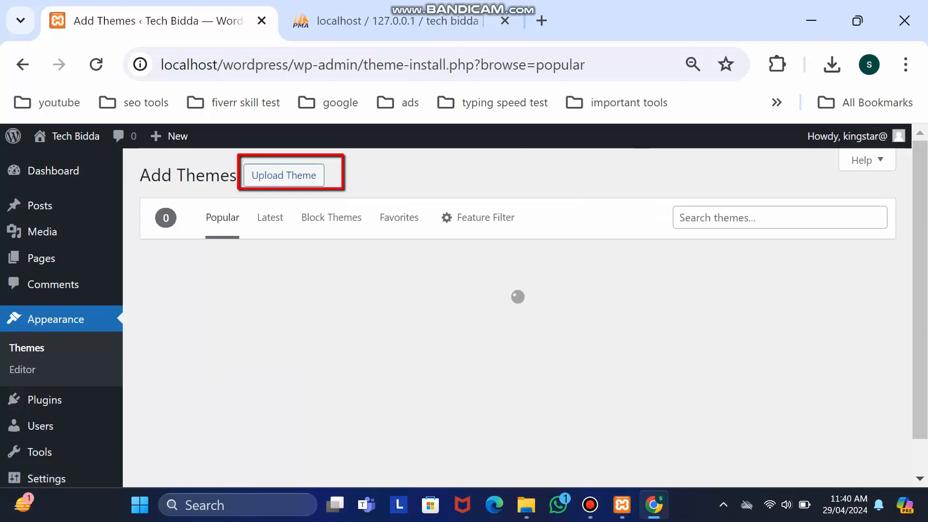
pyautogui.write('as')
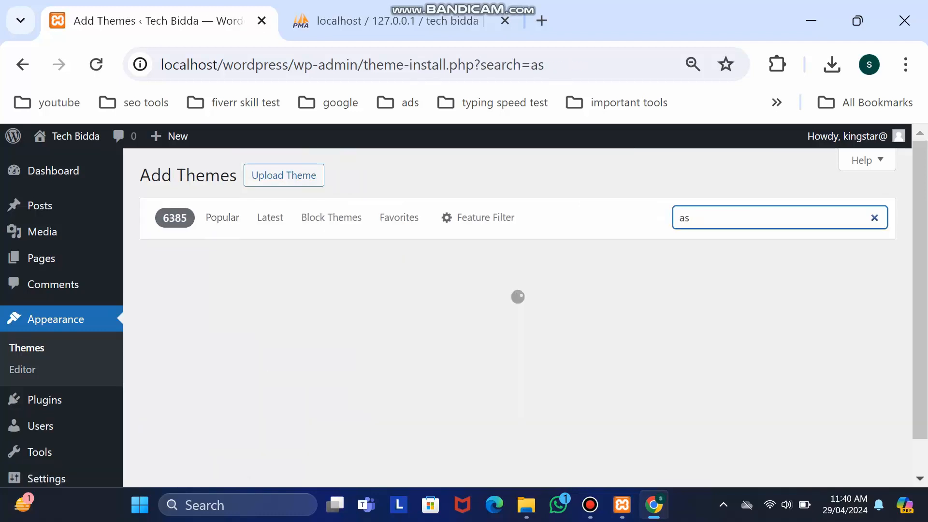
pyautogui.write('tra')
pyautogui.scroll(-5, 517, 309)
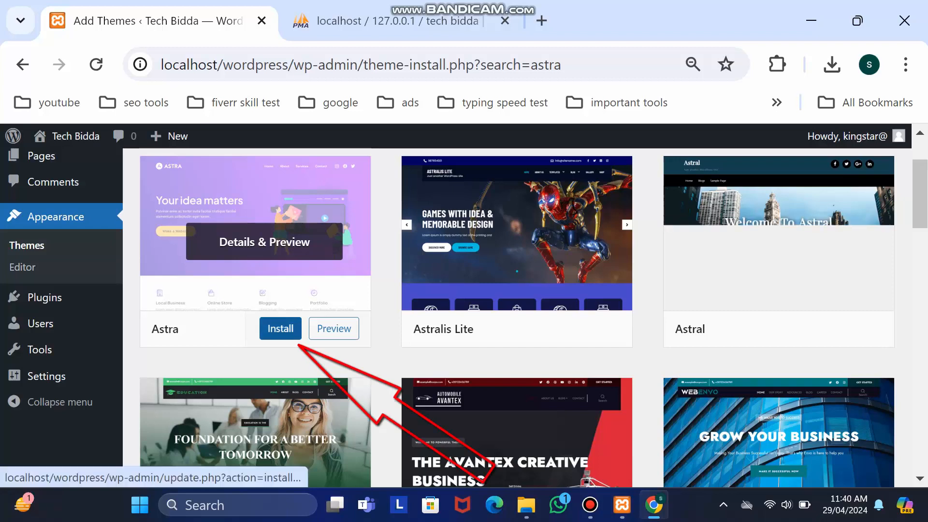
pyautogui.click(280, 329)
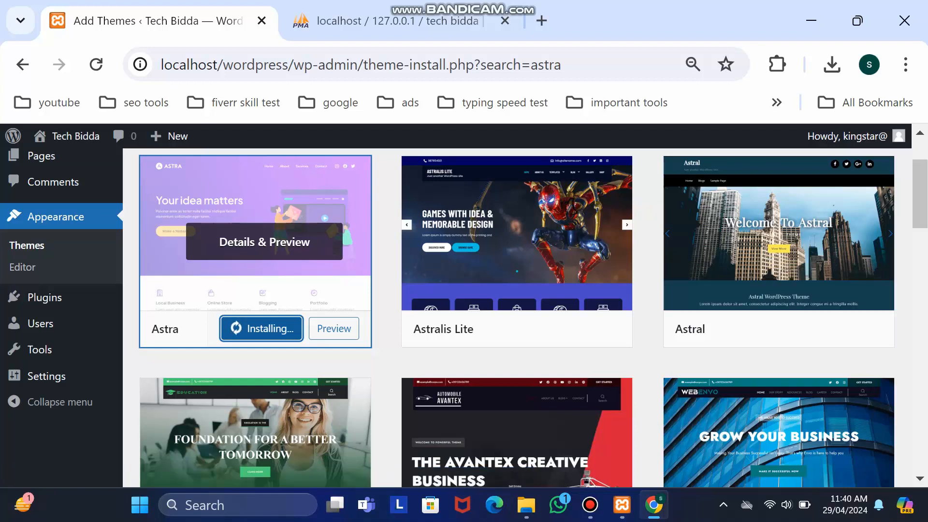
pyautogui.scroll(3, 261, 429)
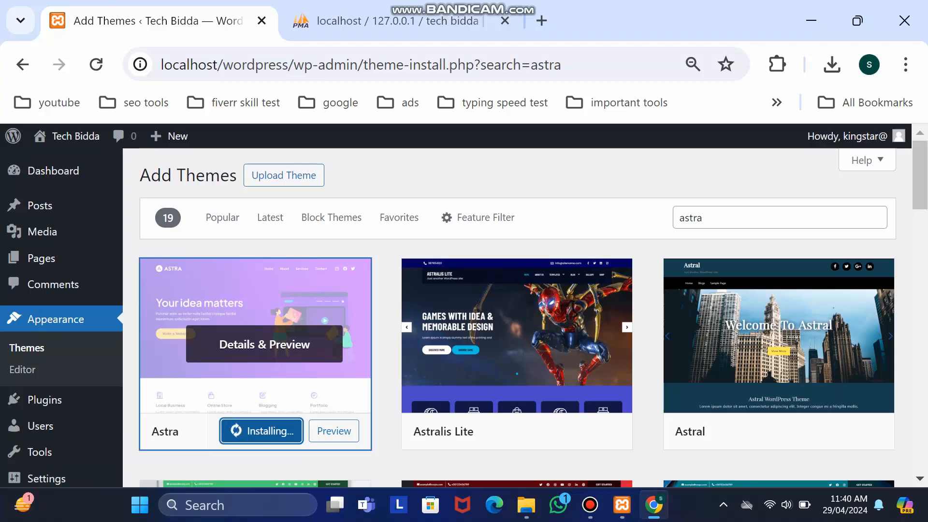
# - Minimize Chrome to show the Windows desktop
pyautogui.click(590, 504)
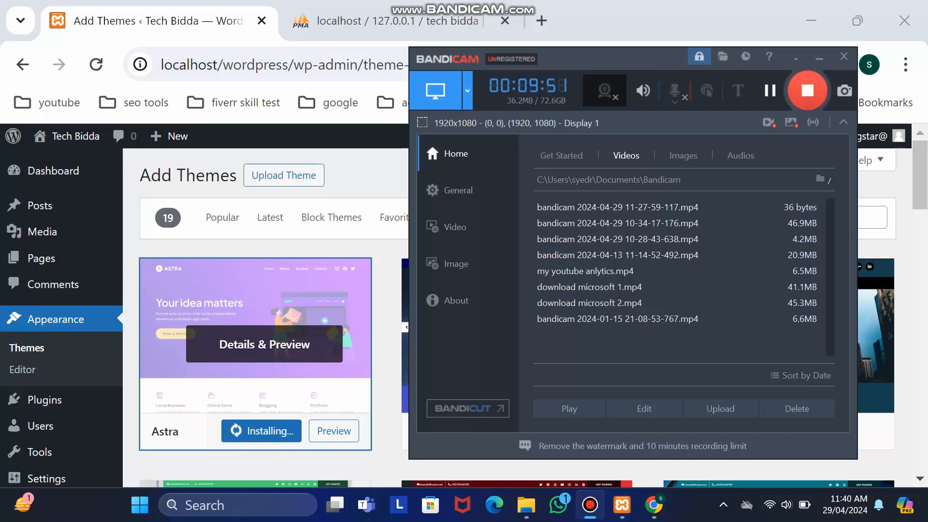
pyautogui.click(819, 58)
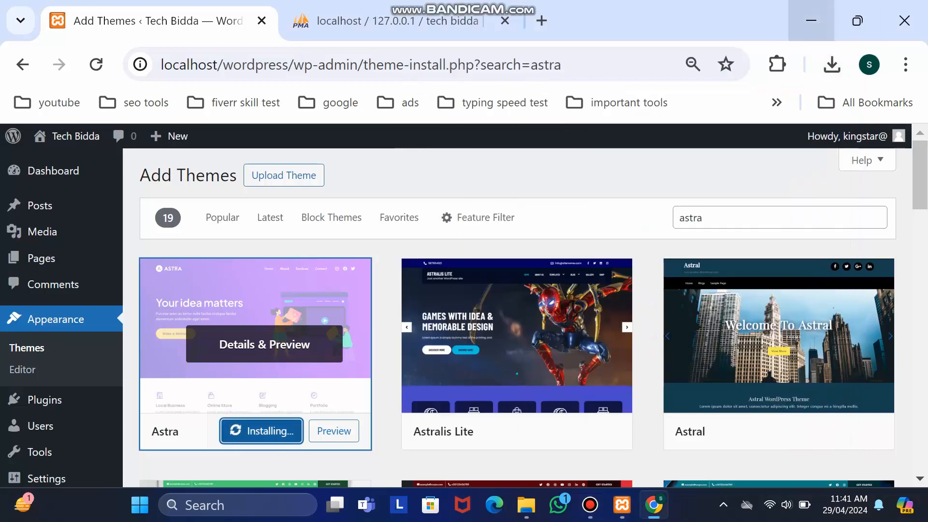
pyautogui.click(811, 20)
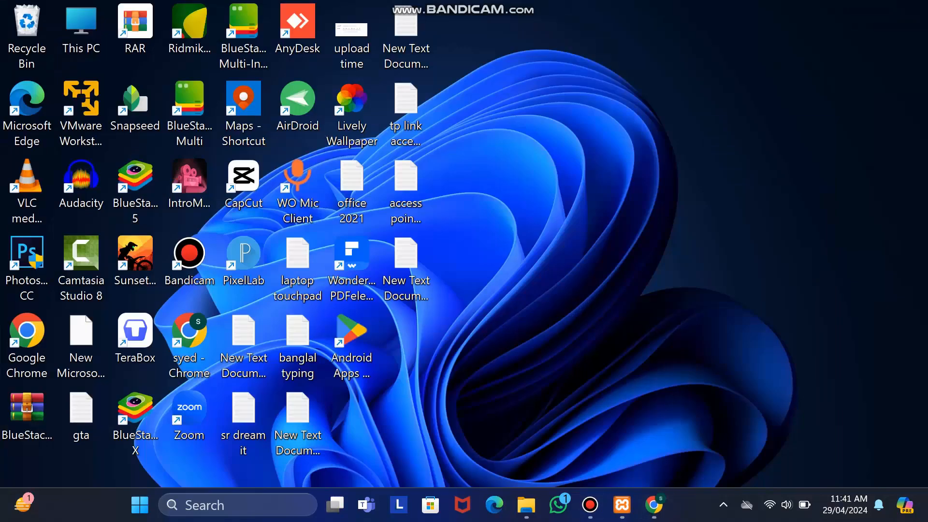